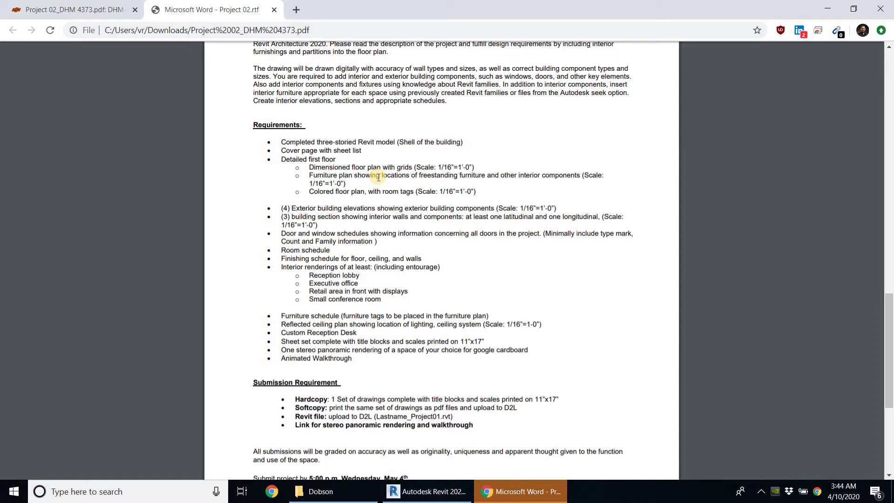
- Review the dimensioned floor plan with grids requirement in the project brief, and switch to Revit
mouse_move(303, 160)
left_mouse_down()
mouse_move(420, 168)
mouse_move(303, 169)
left_mouse_up()
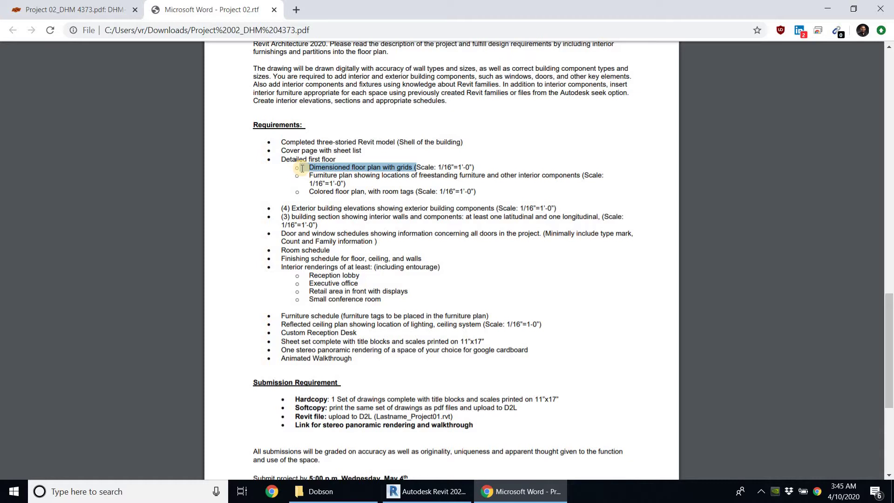
left_click_drag(302, 169, 298, 169)
mouse_move(436, 499)
left_click(431, 500)
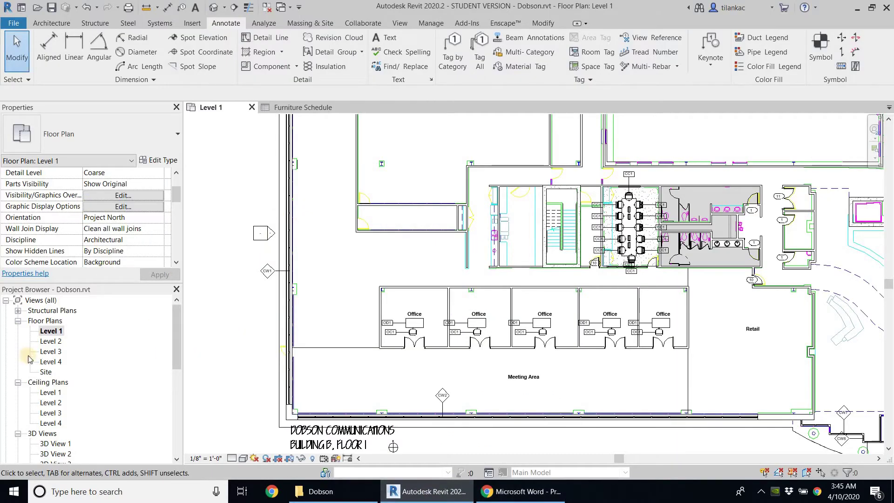
- Duplicate the Level 1 floor plan view with detailing
right_click(52, 331)
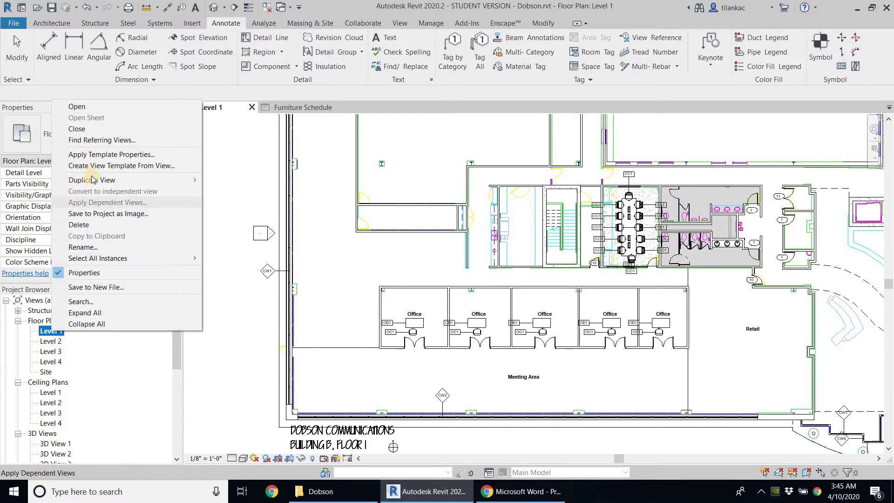
mouse_move(94, 180)
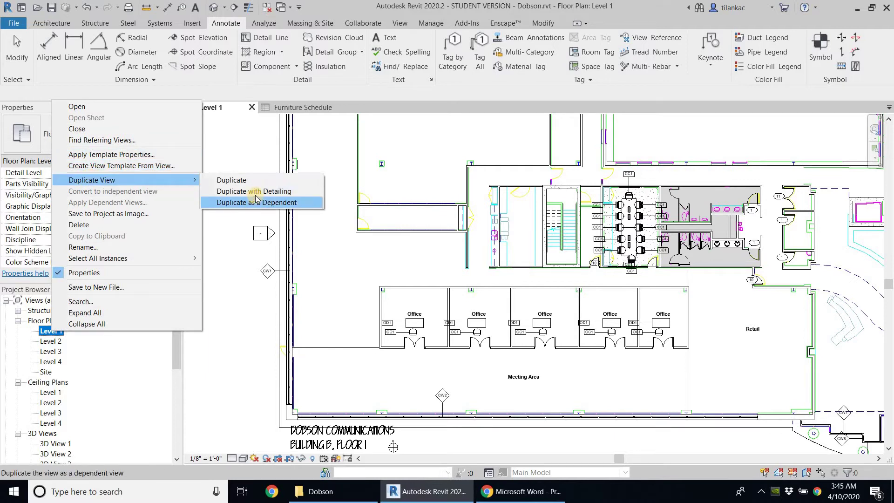
left_click(256, 192)
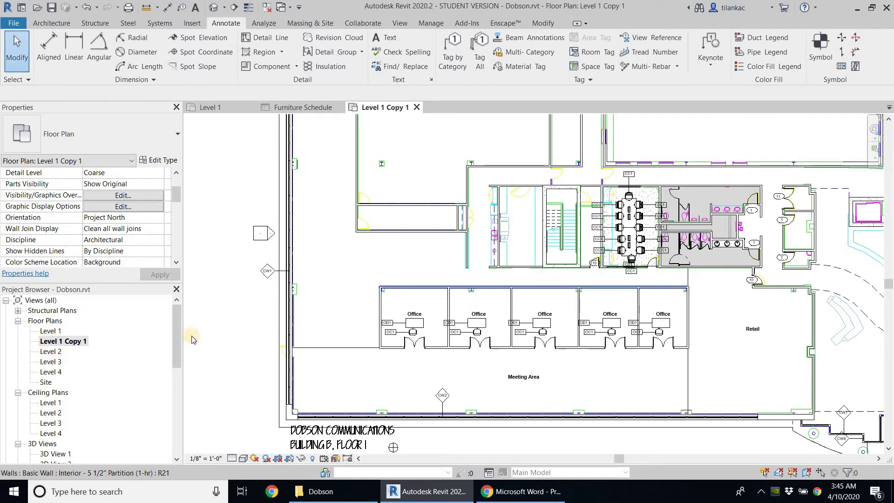
- Rename the duplicated floor plan view as Level 1 Furniture Plan
left_click(79, 343)
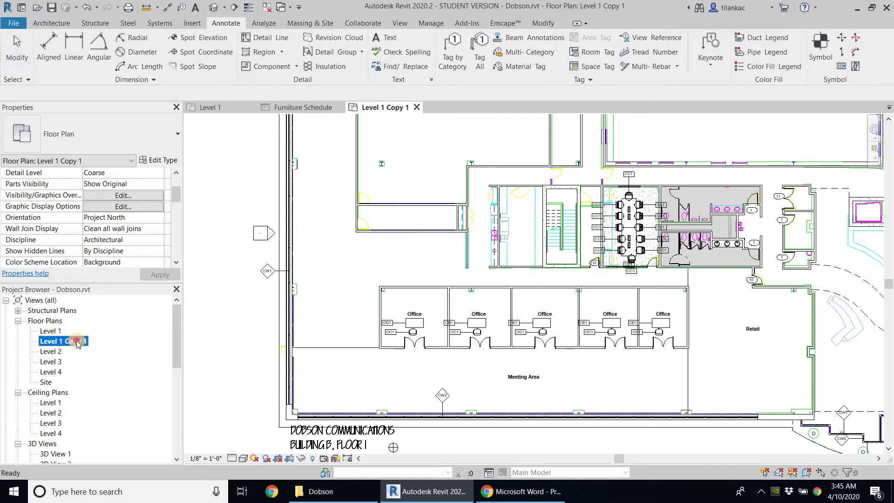
left_click(62, 344)
key("End")
key("ctrl+shift+Left")
key("ctrl+shift+Left")
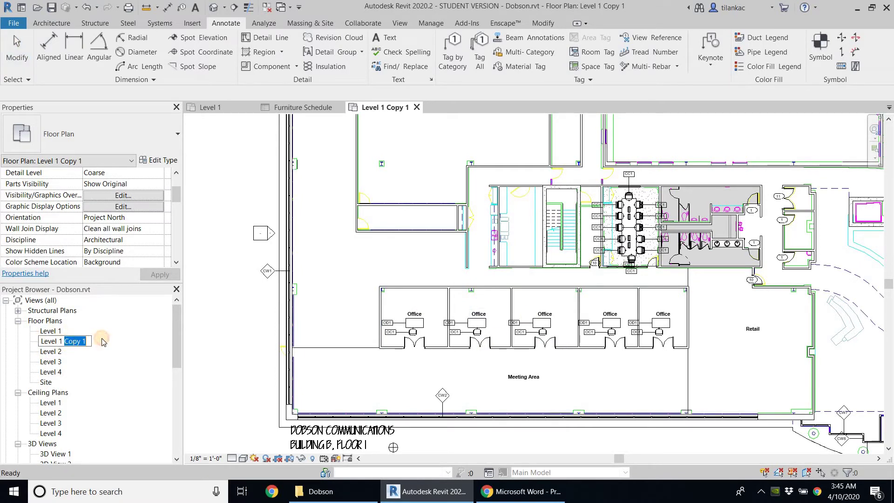
type("Furniture Pl")
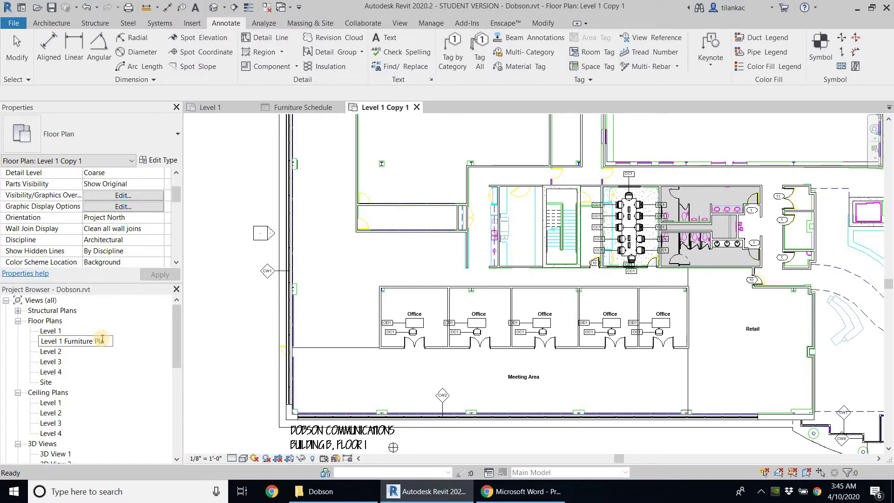
type("an")
key("Return")
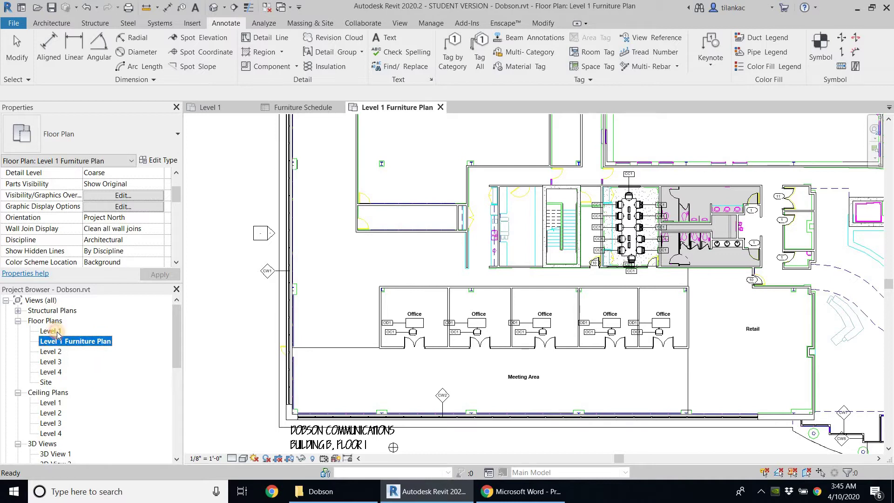
- Reopen the original Level 1 floor plan view
left_click(58, 331)
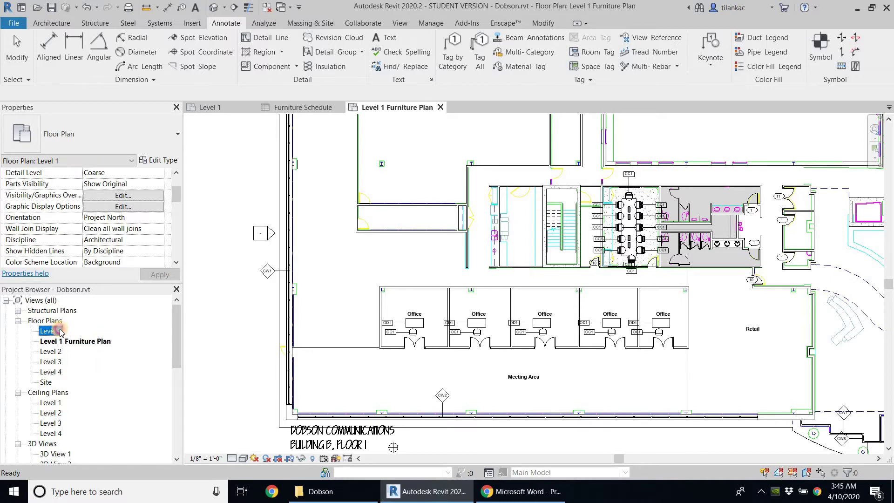
left_click(60, 332)
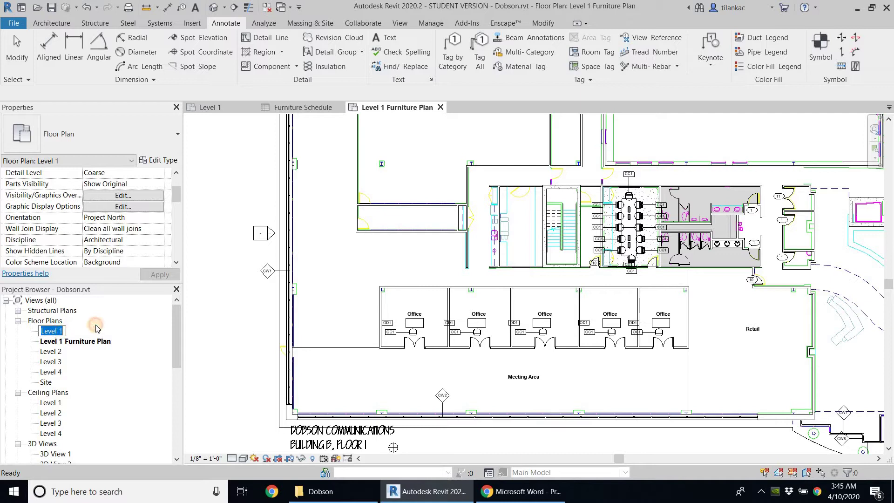
double_click(55, 332)
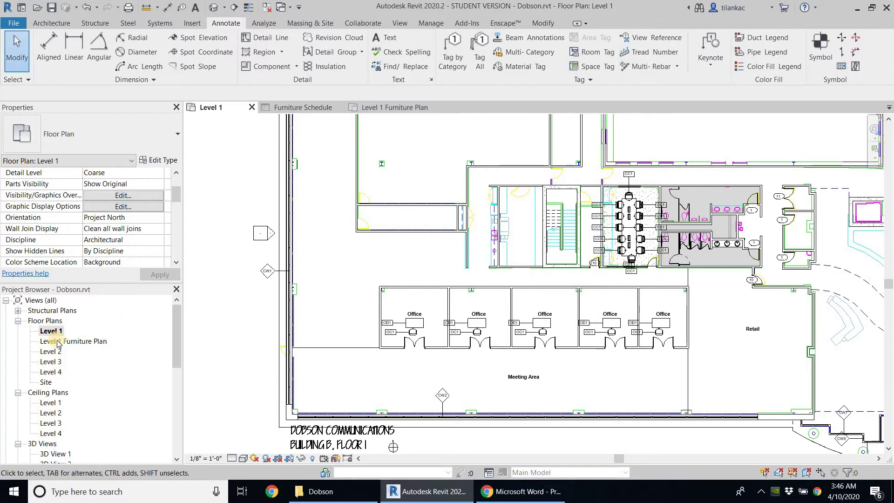
- Hide the whole furniture tag category in the Level 1 floor plan, using a tag in the first office
left_click(417, 329)
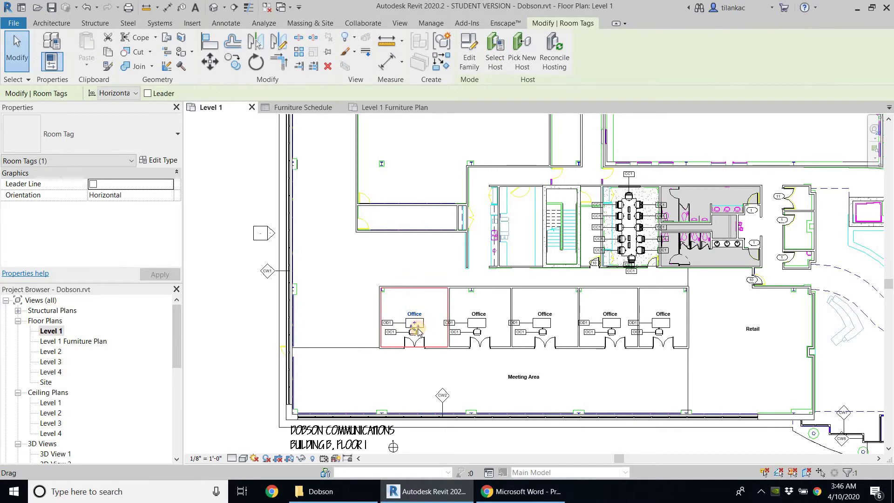
left_click(375, 366)
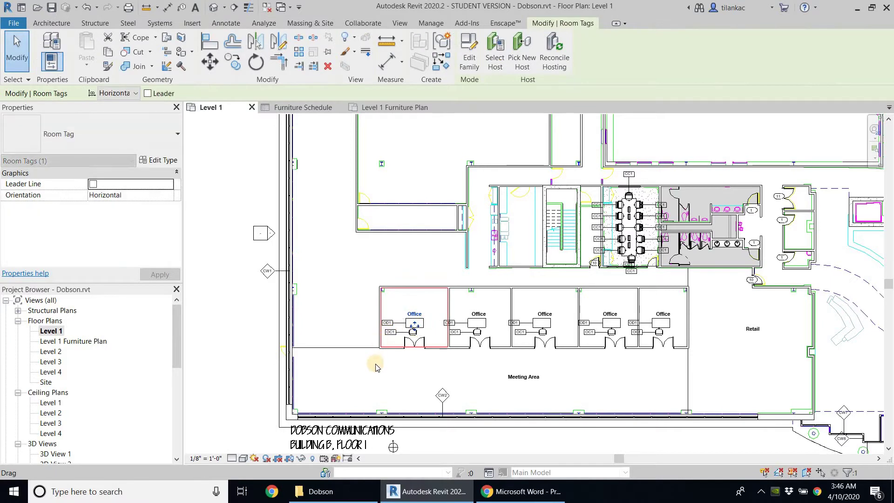
right_click(392, 333)
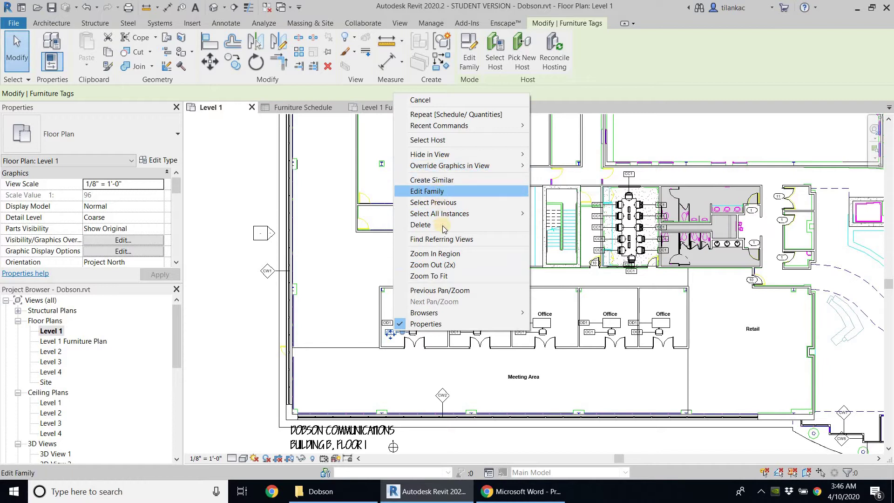
mouse_move(442, 155)
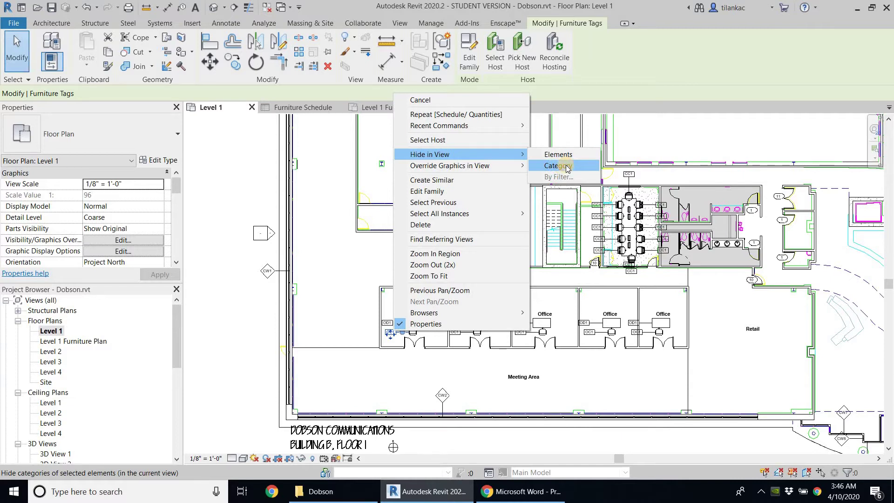
left_click(566, 166)
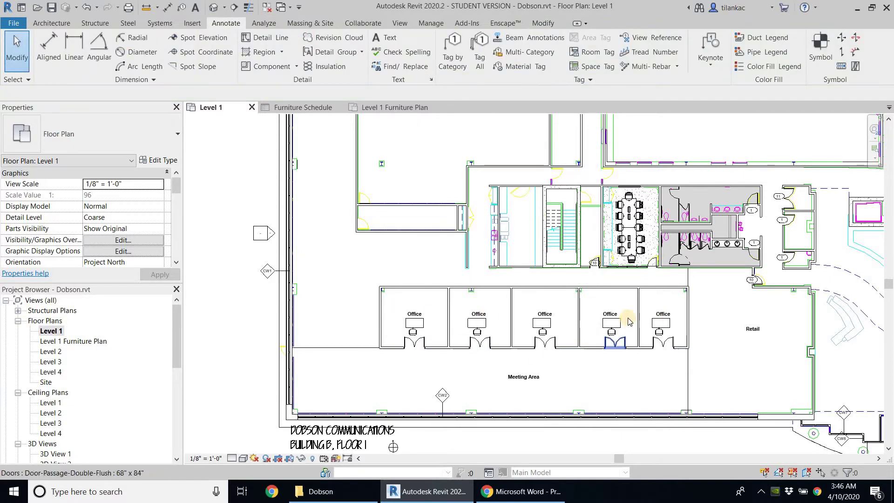
- Hide the rooms category in the Level 1 floor plan, using one of the office rooms
left_click(600, 306)
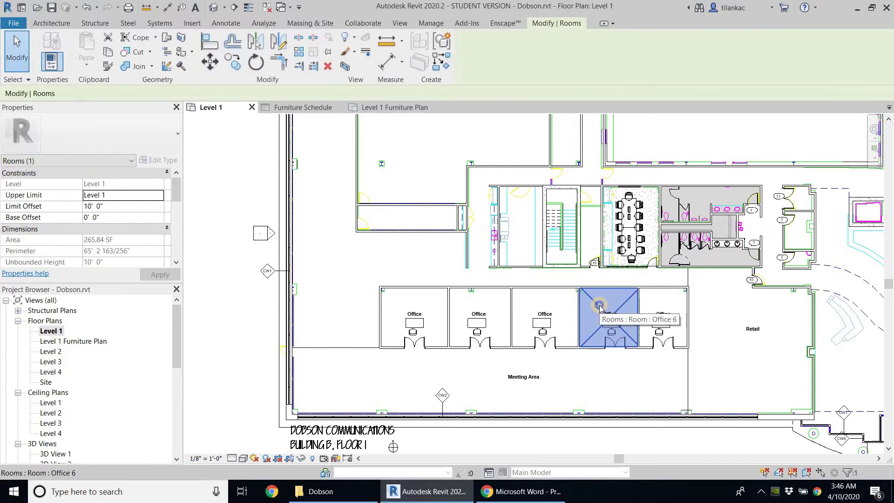
right_click(600, 306)
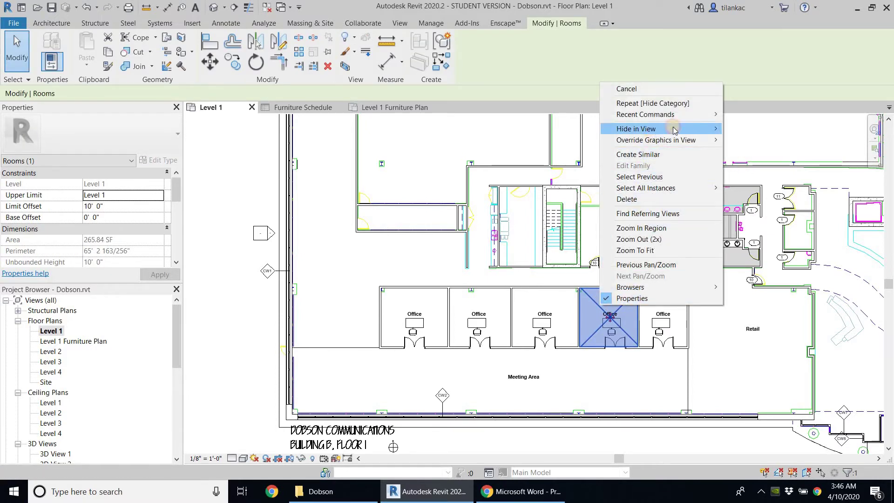
mouse_move(674, 131)
left_click(750, 140)
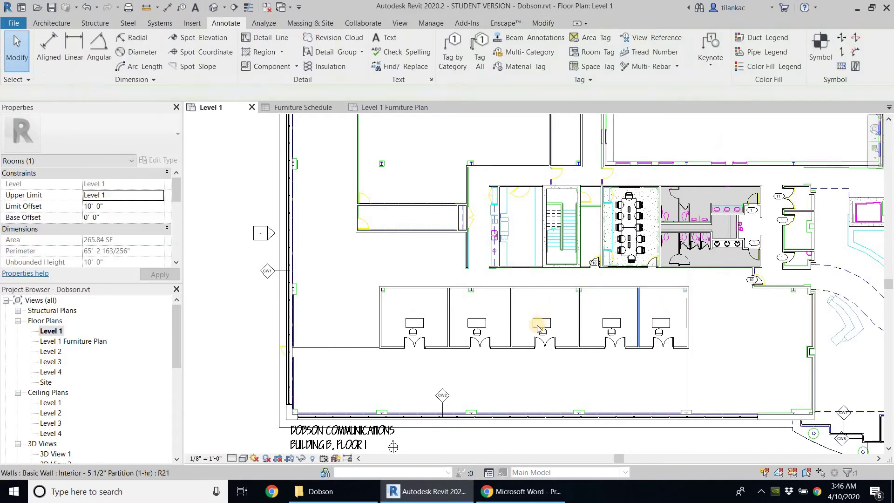
- Hide the furniture category in the Level 1 floor plan, using the desk in the first office
left_click(415, 321)
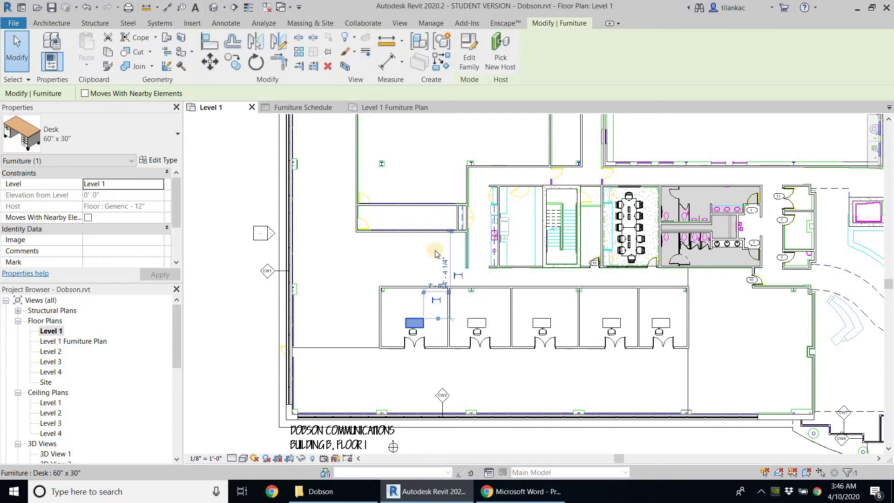
right_click(413, 320)
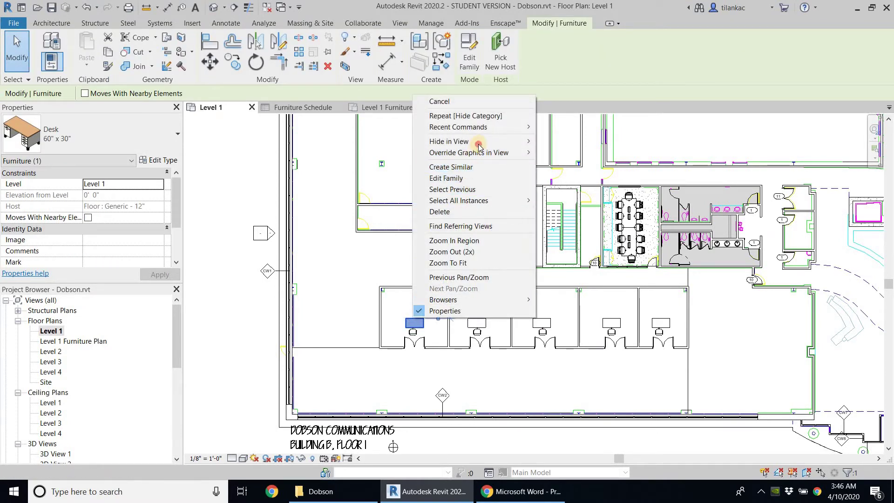
left_click(478, 146)
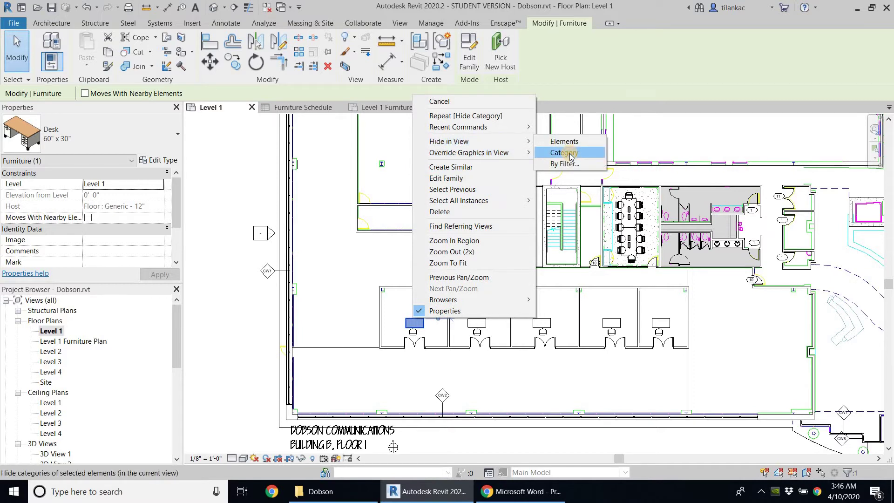
left_click(570, 153)
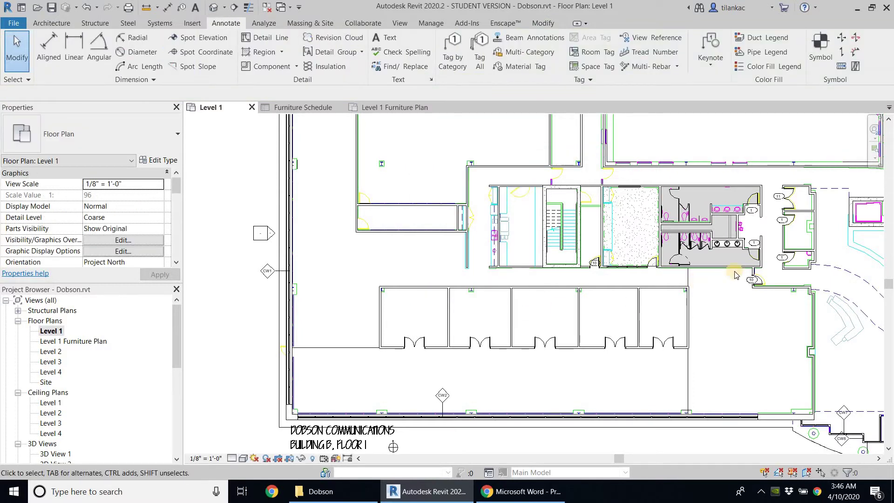
- Hide the wall tag category in the Level 1 floor plan, using the CW2 tag below the offices
middle_click_drag(449, 392, 452, 334)
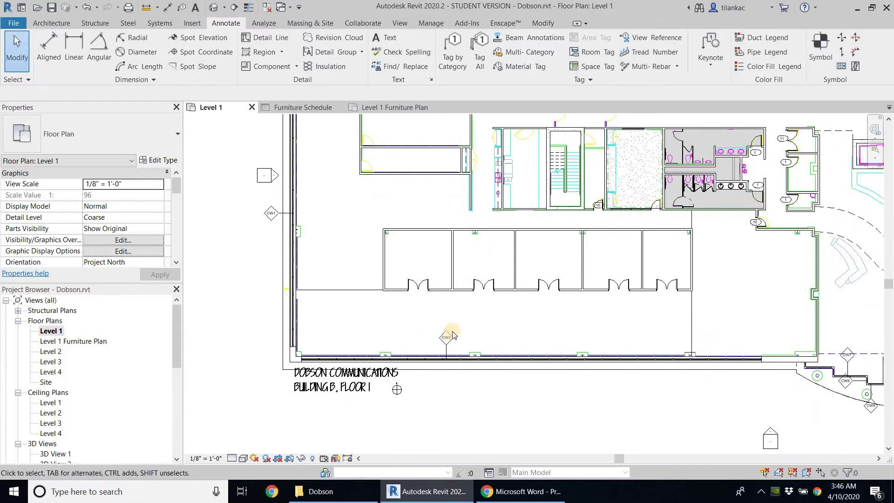
right_click(451, 335)
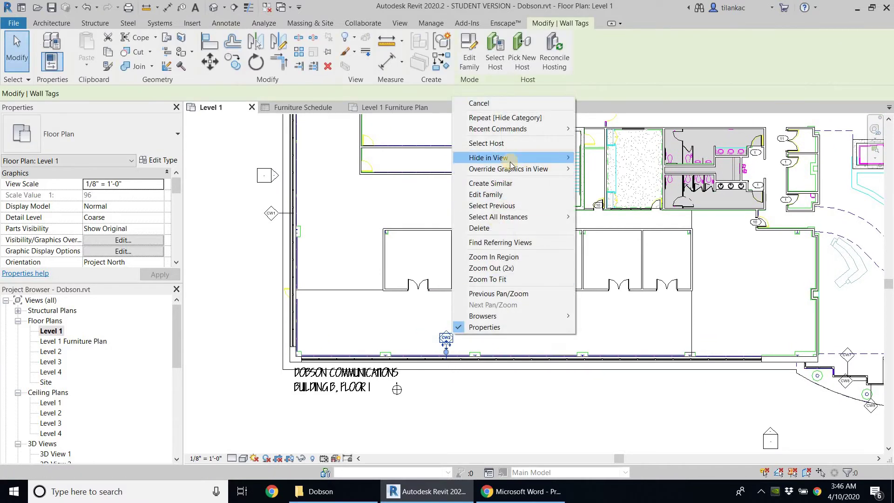
mouse_move(512, 159)
left_click(603, 169)
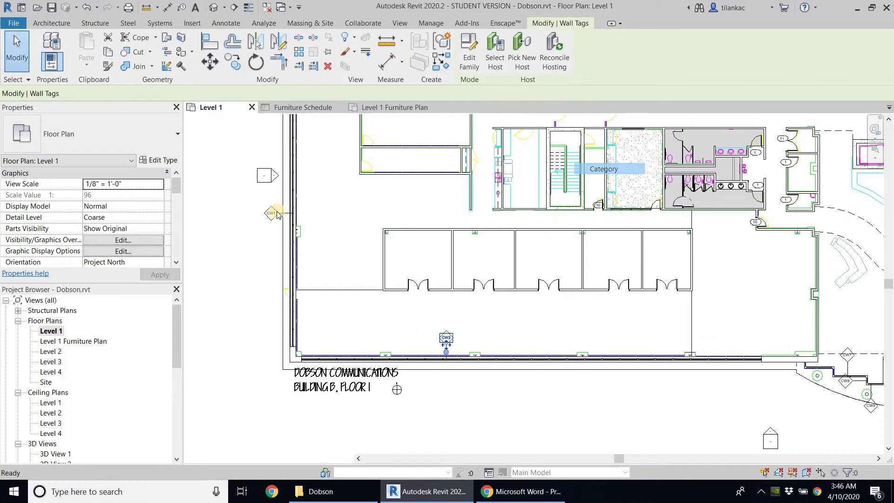
- Hide the door tag category in the Level 1 floor plan, using a door tag beside the small rooms next to the lobby
middle_click_drag(783, 202, 494, 249)
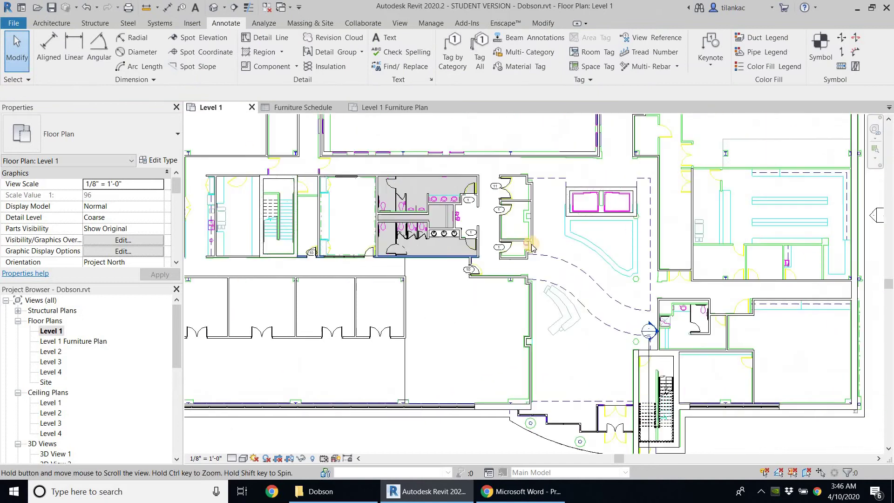
right_click(503, 250)
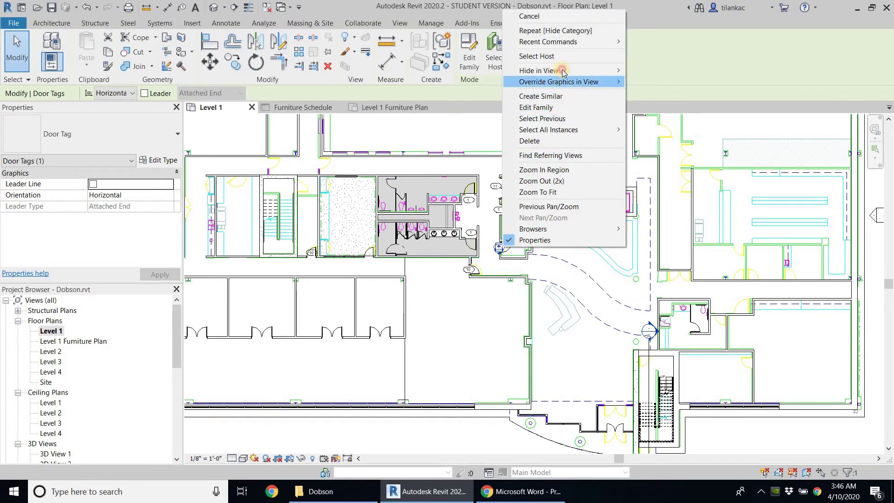
mouse_move(554, 71)
left_click(649, 82)
scroll(450, 290, "down", 2)
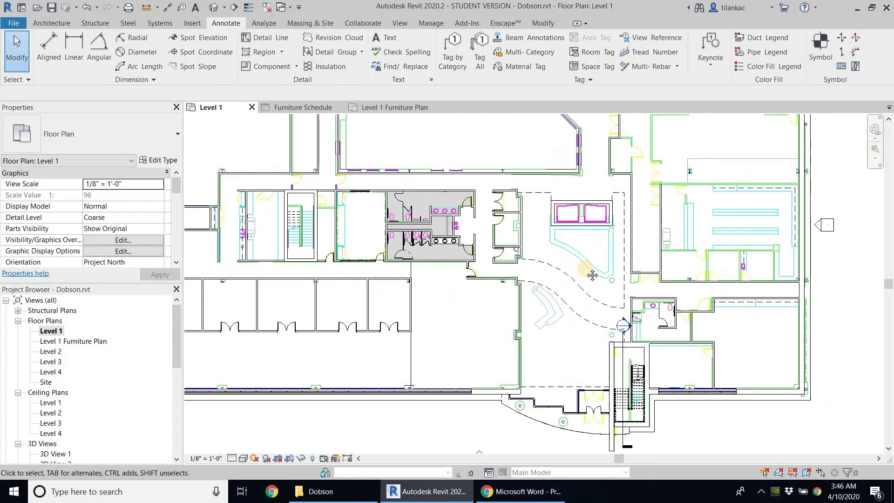
middle_click_drag(496, 384, 625, 355)
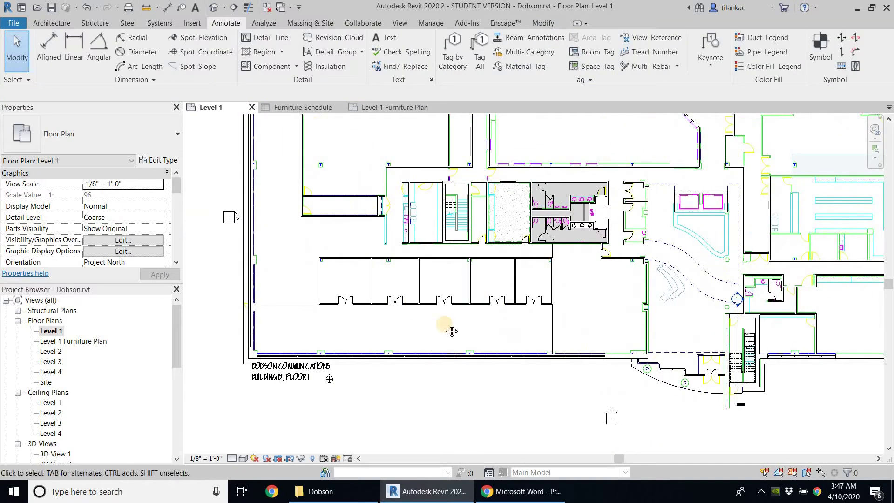
scroll(410, 282, "down", 1)
middle_click_drag(410, 282, 348, 259)
scroll(348, 219, "down", 1)
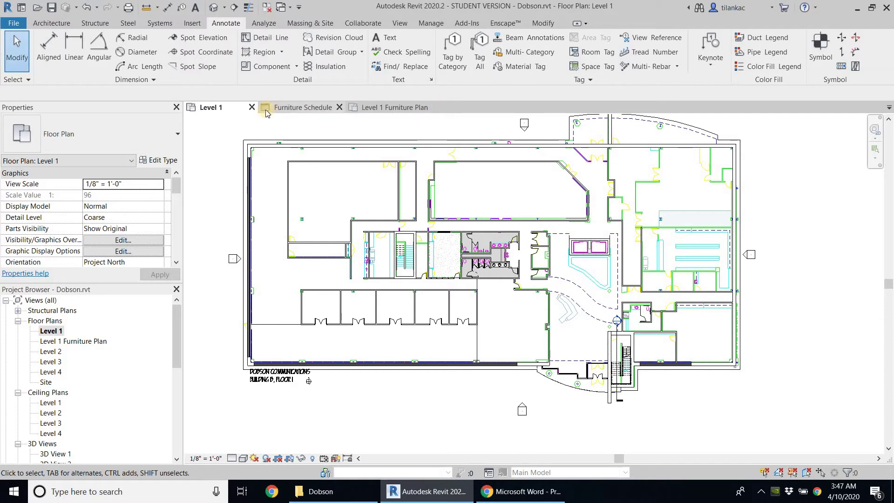
- Draw a short vertical grid line from the inside corner of the southwest exterior walls to just below the building title text
left_click(51, 23)
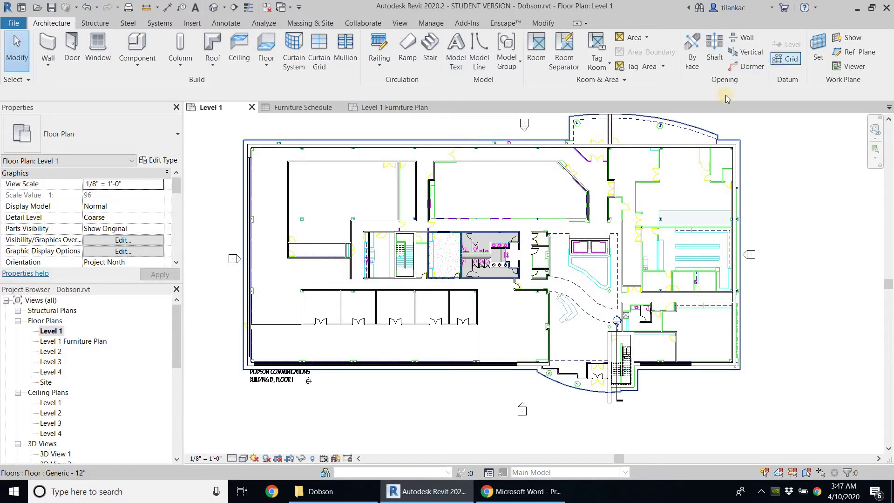
left_click(783, 60)
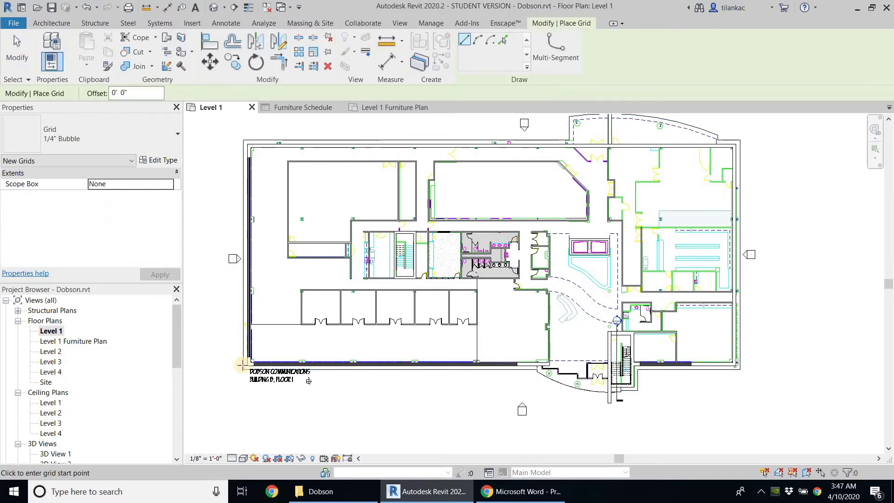
scroll(246, 368, "up", 2)
scroll(249, 367, "up", 1)
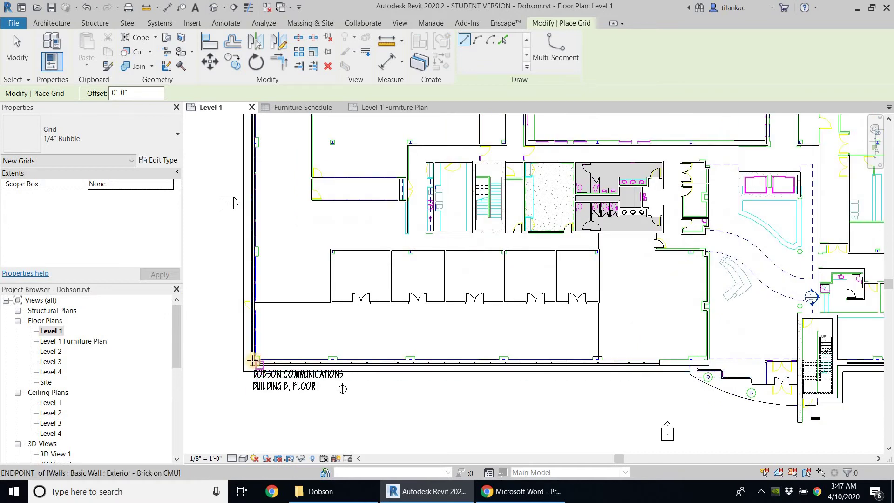
scroll(253, 361, "up", 2)
left_click(253, 361)
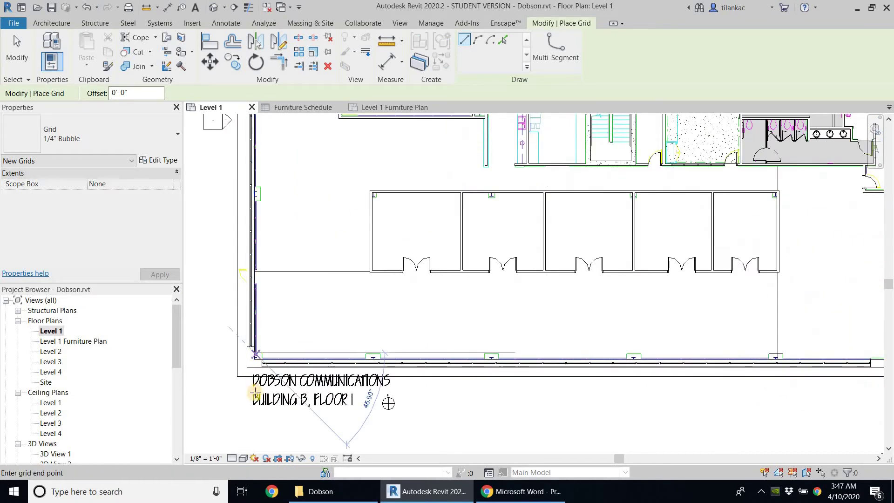
middle_click_drag(286, 285, 316, 172)
scroll(296, 286, "down", 1)
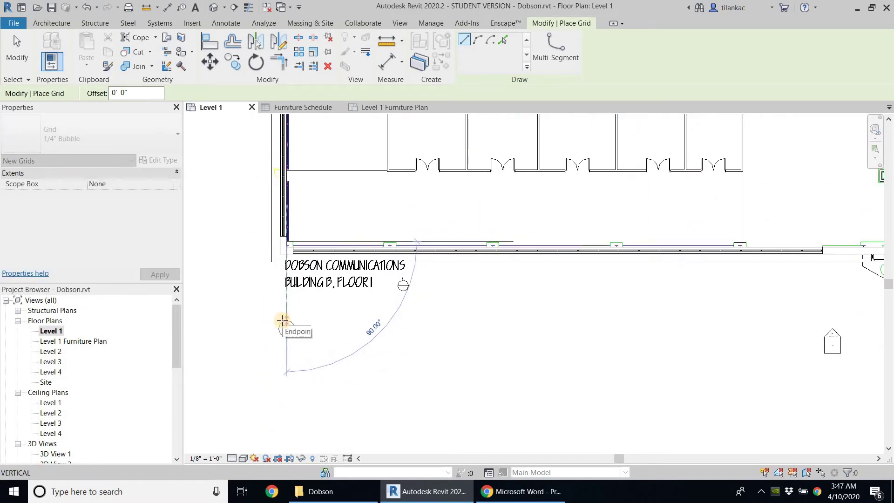
left_click(415, 273)
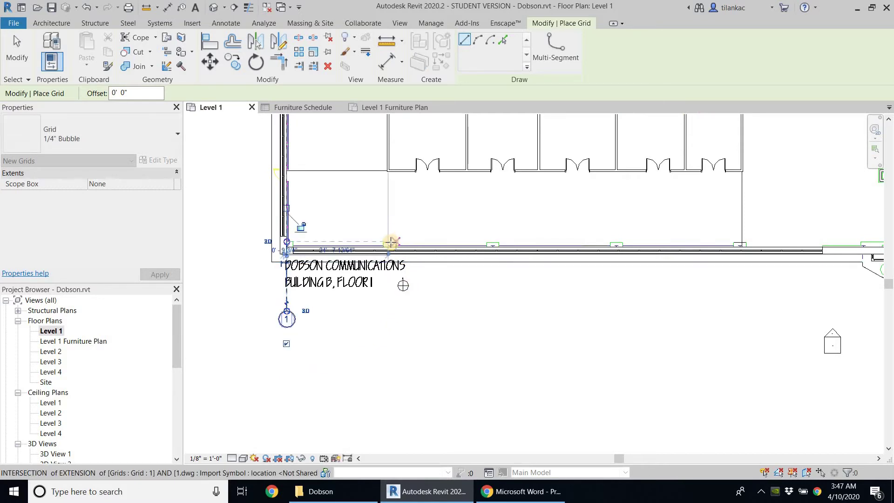
- Draw a second short vertical grid line from the first south wall column downward, in line with the westernmost office wall and the first bubble
left_click(391, 242)
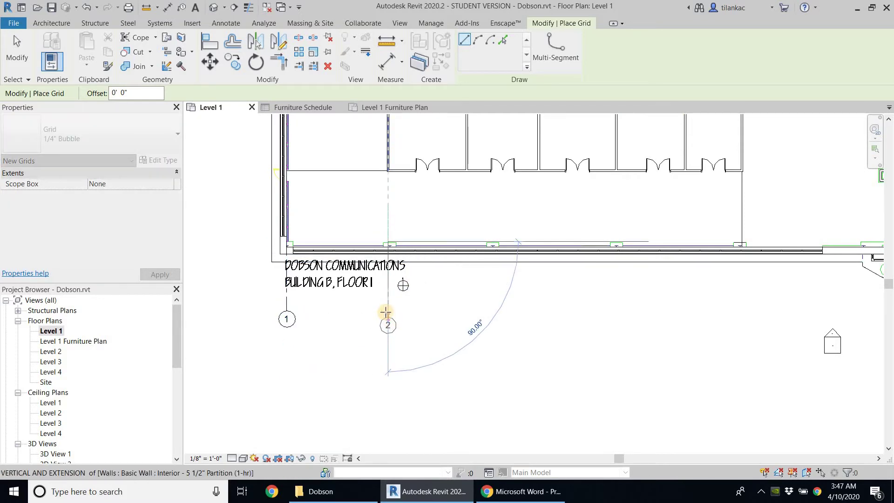
left_click(388, 311)
right_click(422, 213)
left_click(428, 219)
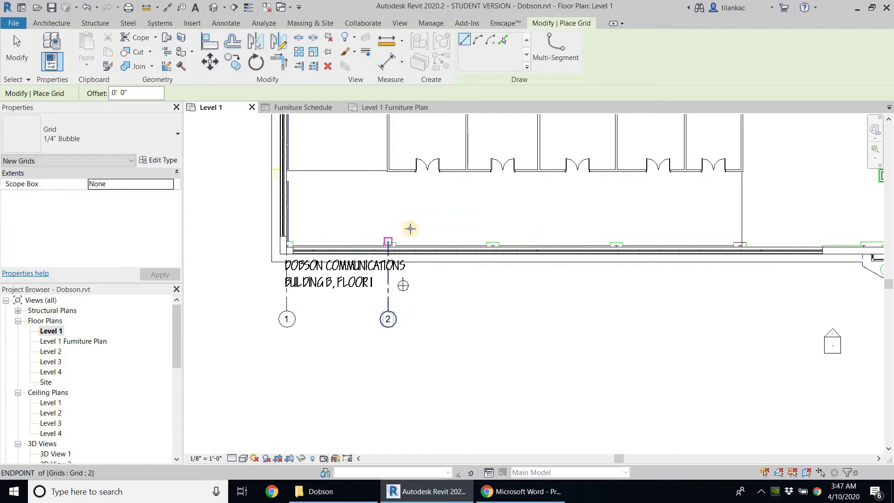
- Leave the Grid tool and extend the upper end of grid 2 to the corner of the westernmost office
scroll(389, 244, "up", 1)
right_click(410, 229)
left_click(418, 236)
left_click(387, 245)
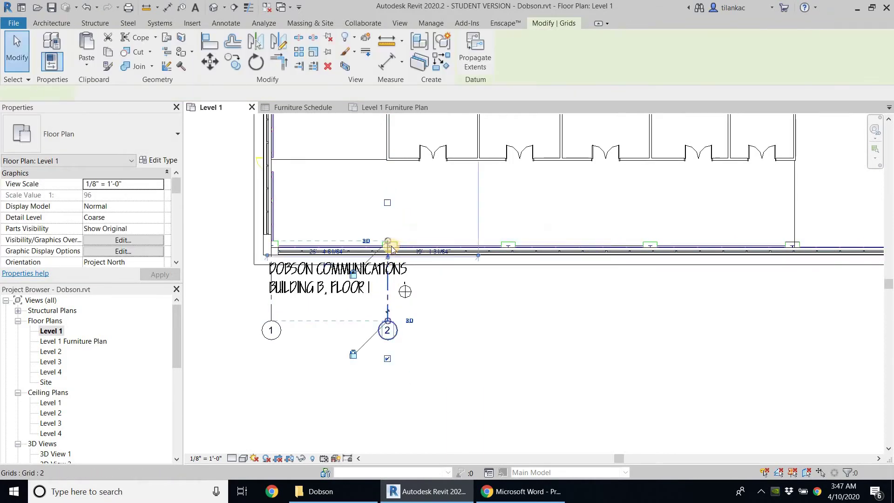
scroll(388, 242, "up", 1)
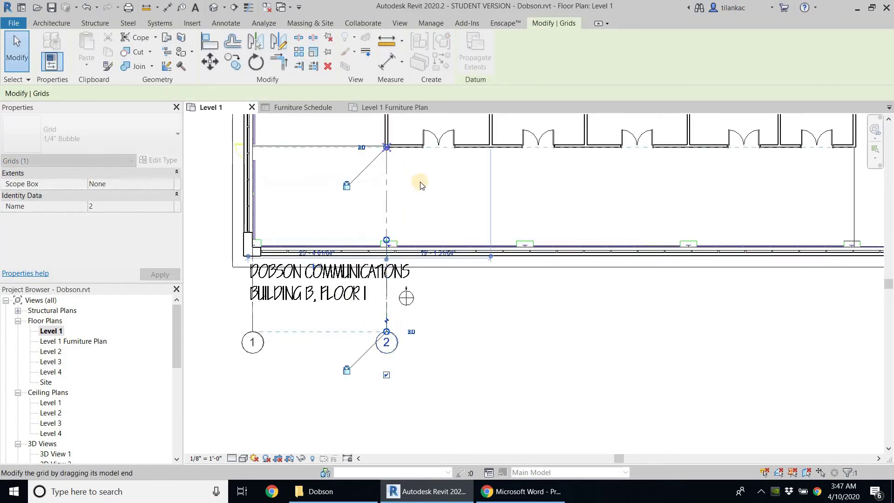
scroll(424, 261, "down", 2)
scroll(431, 279, "down", 3)
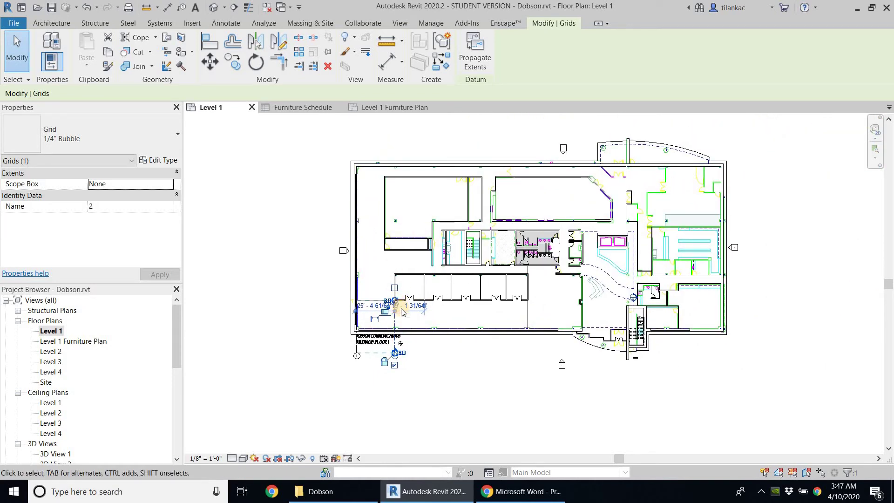
- Delete both short grid lines, first grid 2 and then grid 1, without changing their temporary dimensions
left_click(397, 327)
double_click(396, 302)
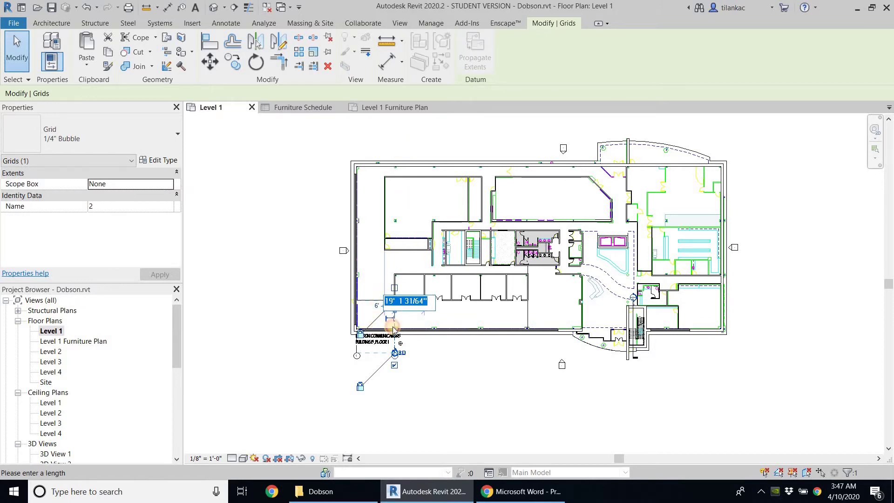
left_click(393, 329)
left_click(443, 321)
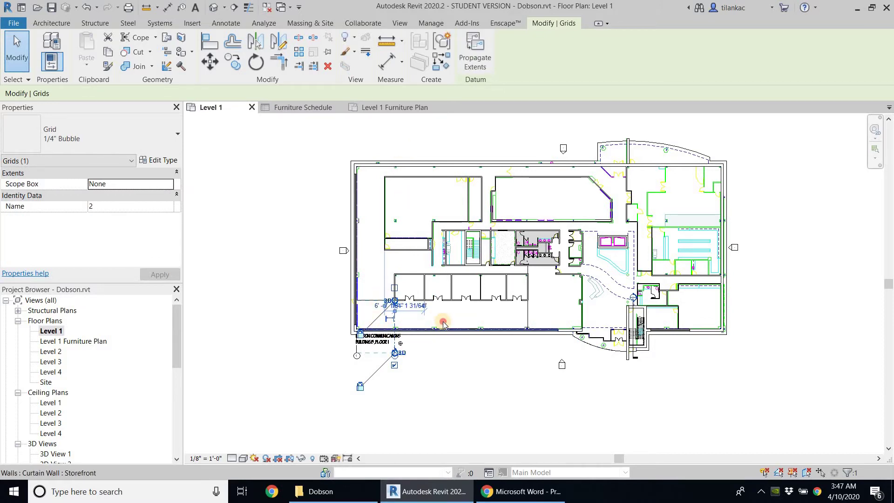
left_click(415, 355)
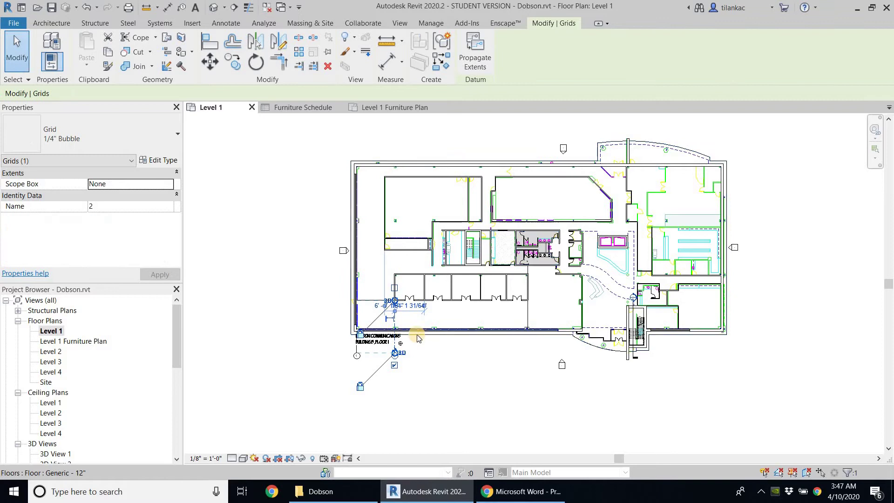
key("Escape")
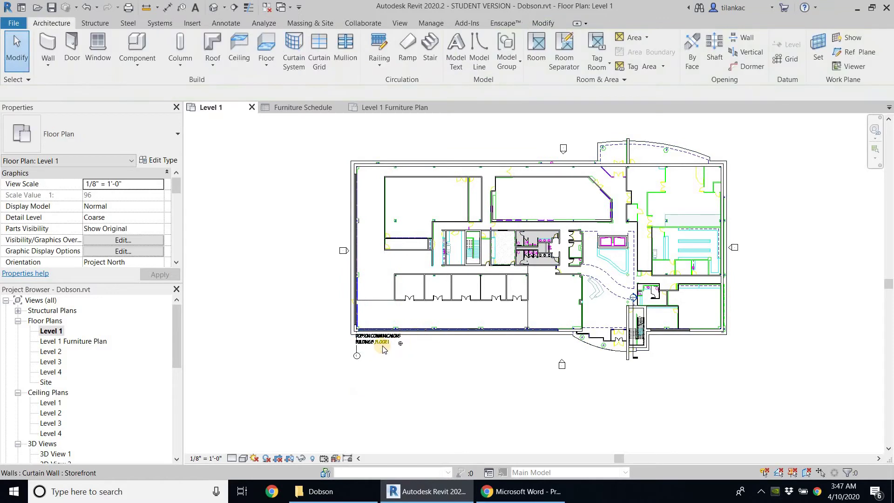
left_click(353, 308)
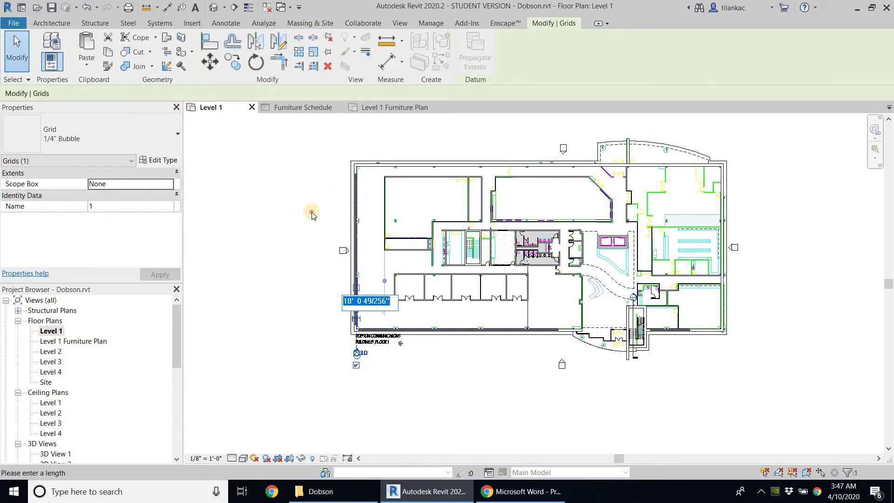
key("Escape")
left_click(357, 353)
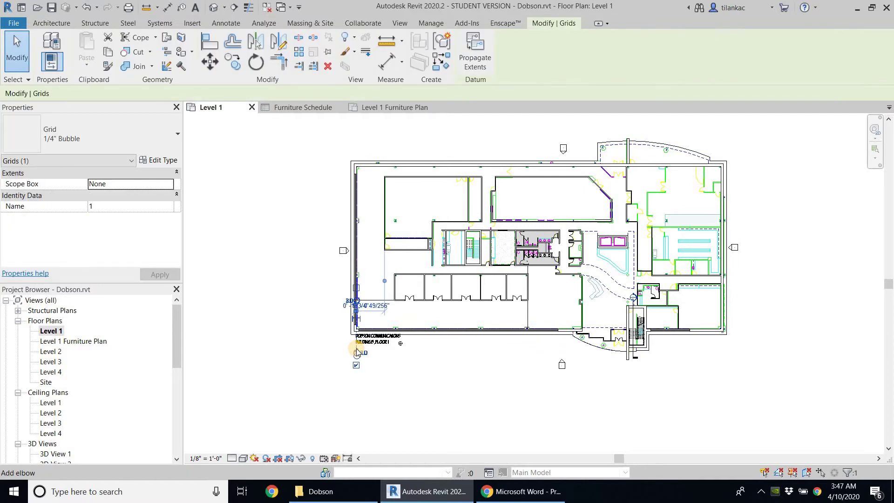
key("Escape")
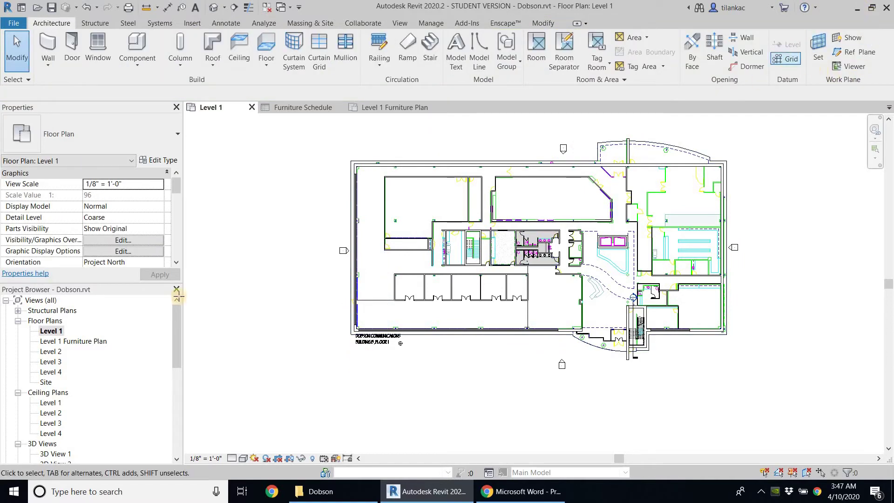
- Draw a vertical grid line along the west exterior wall, from below the building to above it with the bubble at the north end
key("g")
key("r")
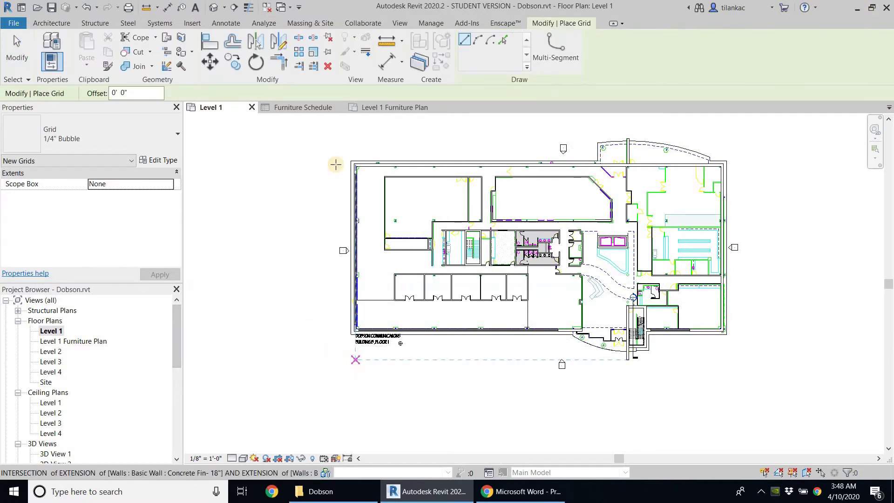
left_click(359, 141)
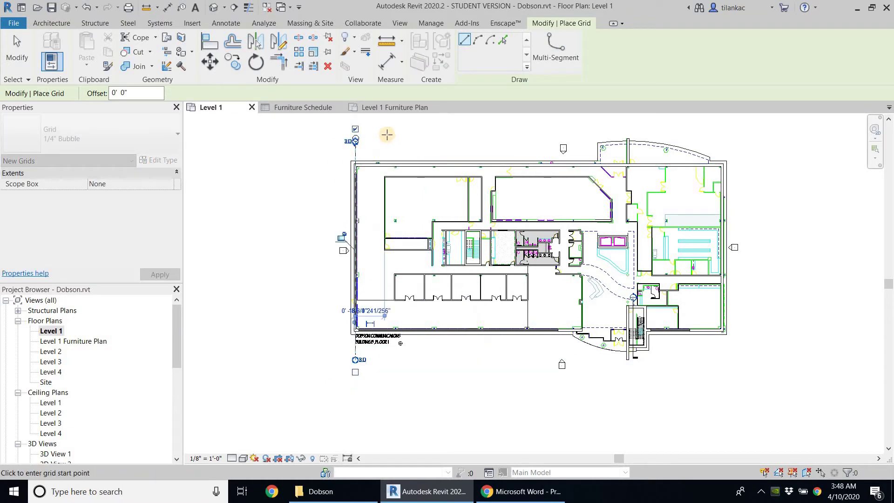
scroll(387, 134, "up", 2)
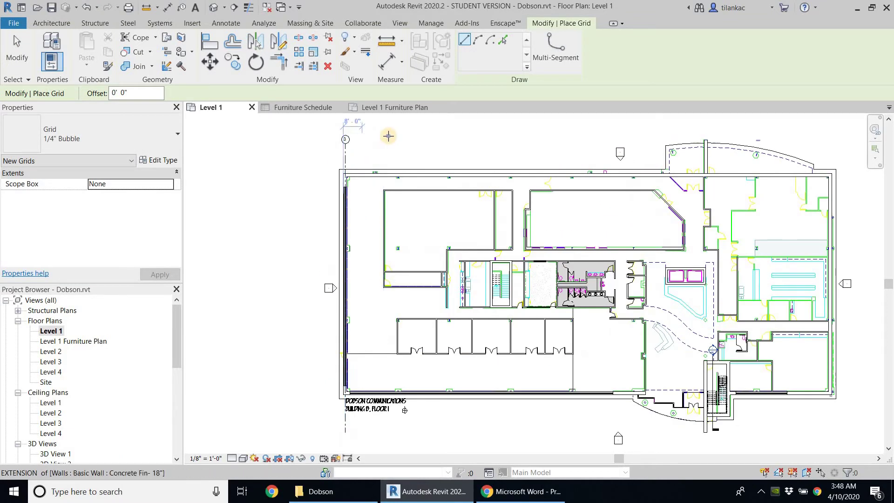
scroll(368, 140, "up", 1)
key("Escape")
key("Escape")
- Renumber the grid line on the west exterior wall as 1
scroll(341, 142, "up", 2)
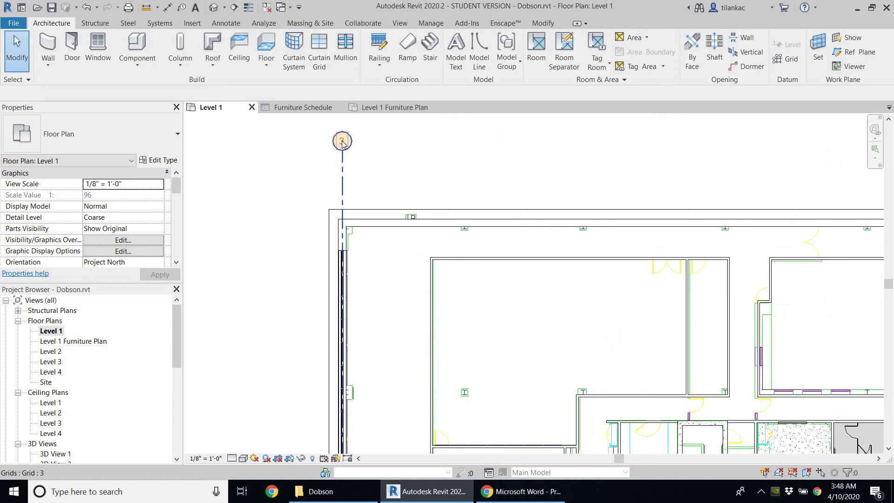
left_click(342, 141)
left_click(344, 142)
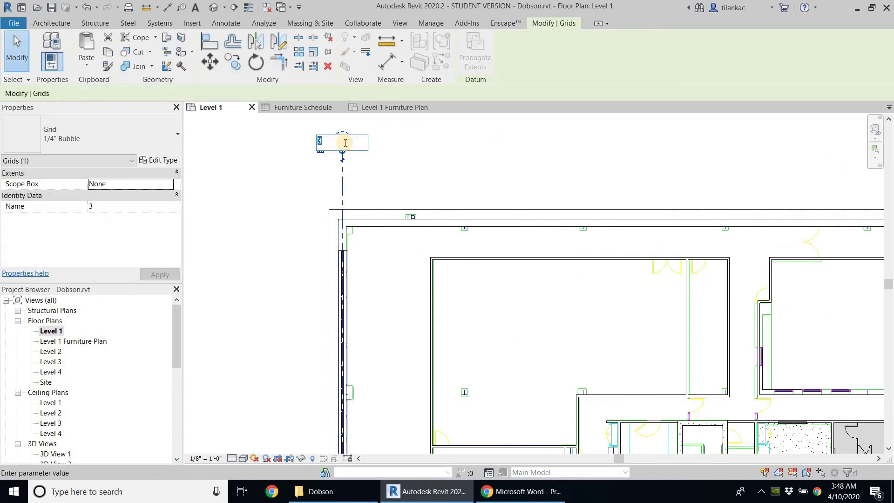
left_click(412, 156)
- Draw a full-height vertical grid line through the first column line east of grid 1, with its ends aligned to grid 1
scroll(460, 167, "down", 5)
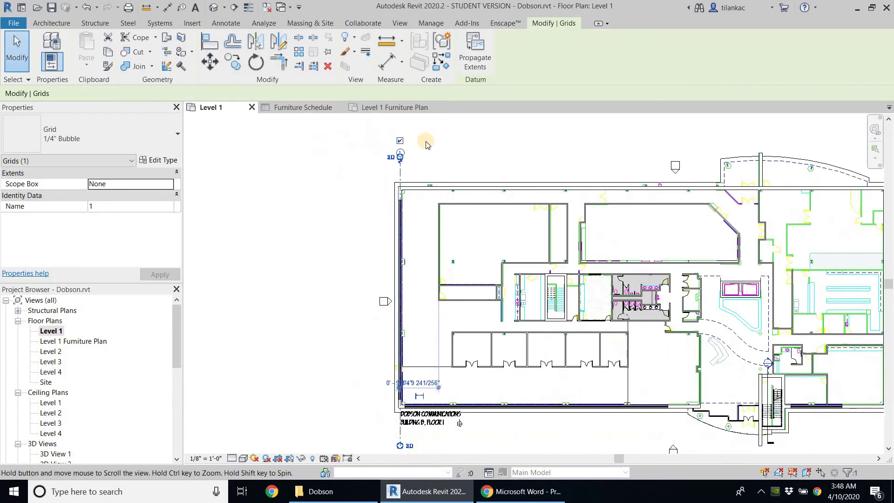
middle_click_drag(366, 148, 358, 163)
right_click(363, 152)
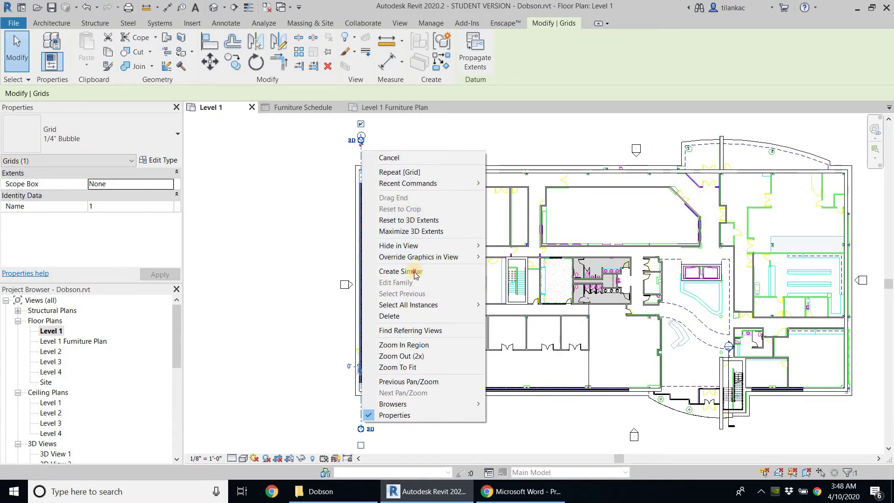
left_click(399, 172)
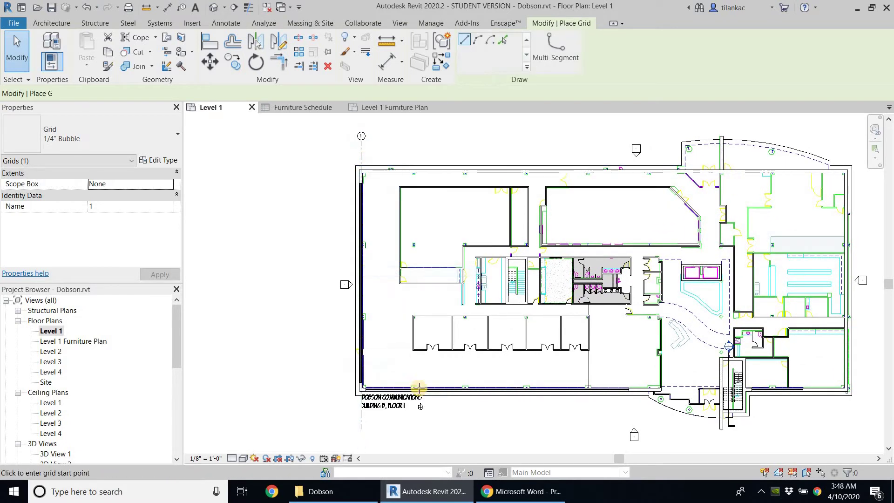
left_click(415, 431)
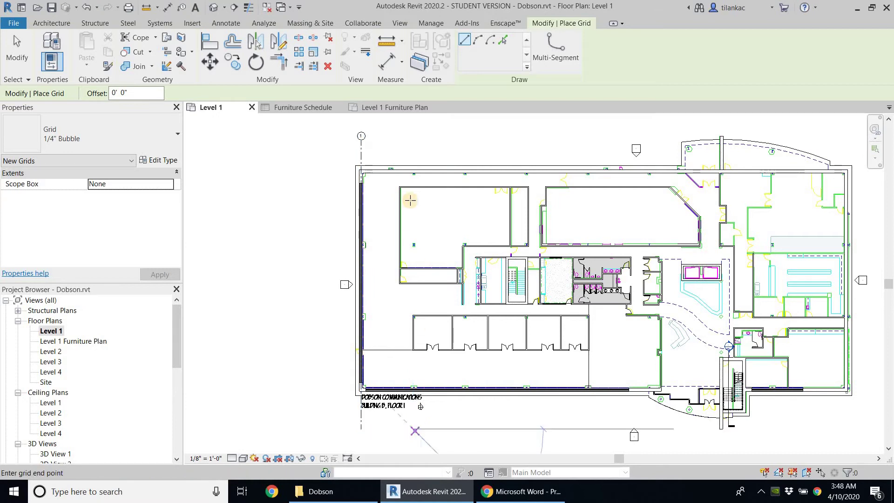
left_click(415, 140)
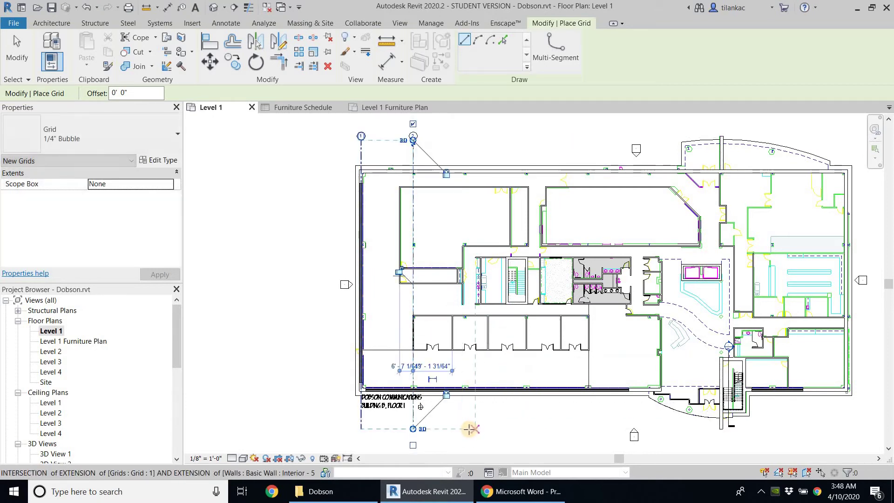
- Draw full-height vertical grid lines through the next three column lines east of grid 2, with their ends aligned to grid 1
left_click(471, 240)
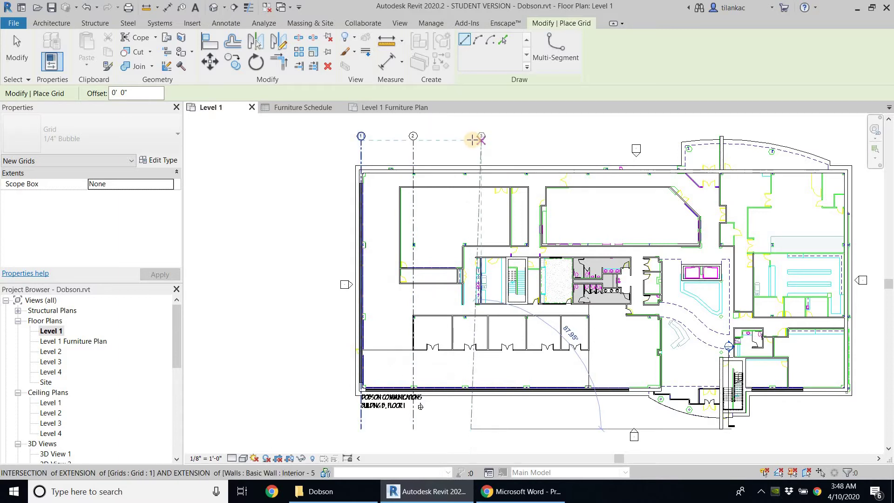
left_click(472, 139)
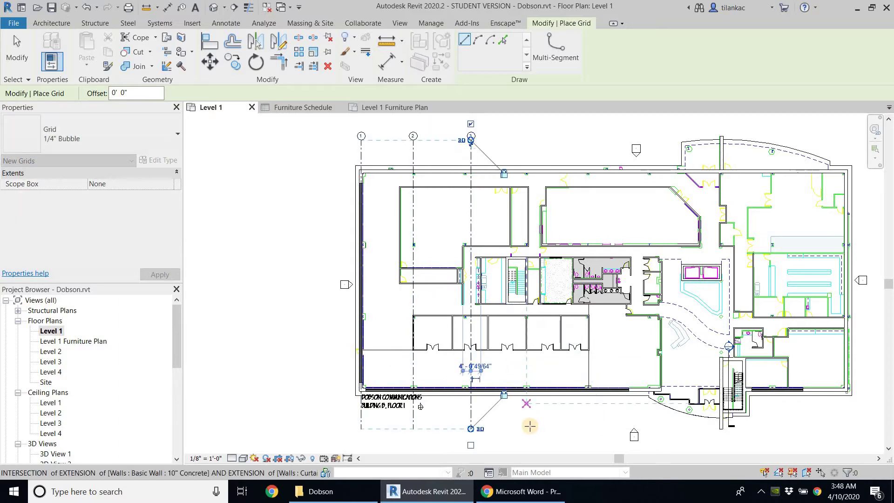
left_click(524, 142)
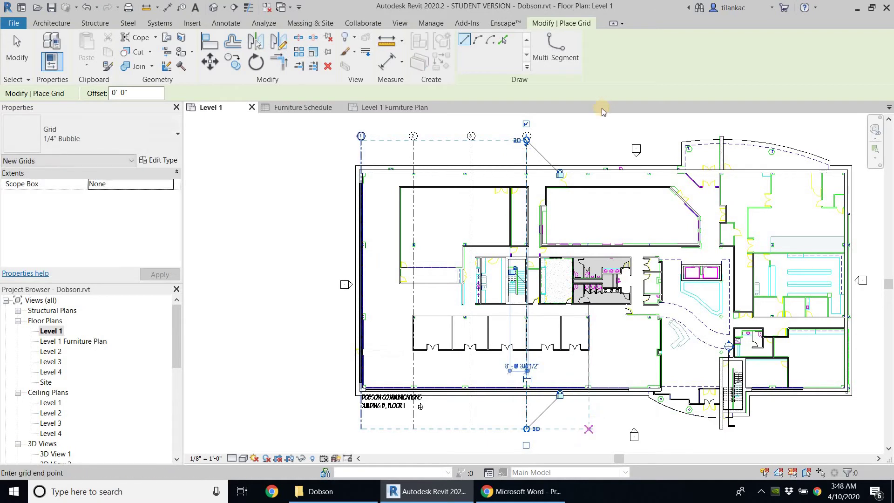
left_click(590, 427)
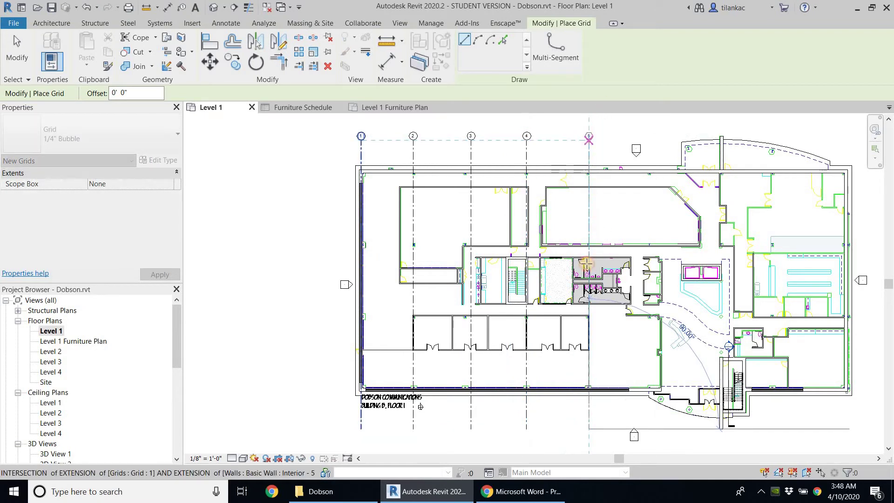
left_click(589, 140)
- Draw two more full-height vertical grid lines, one at the lobby's west column line and one along the stair's west wall
middle_click_drag(654, 401, 511, 383)
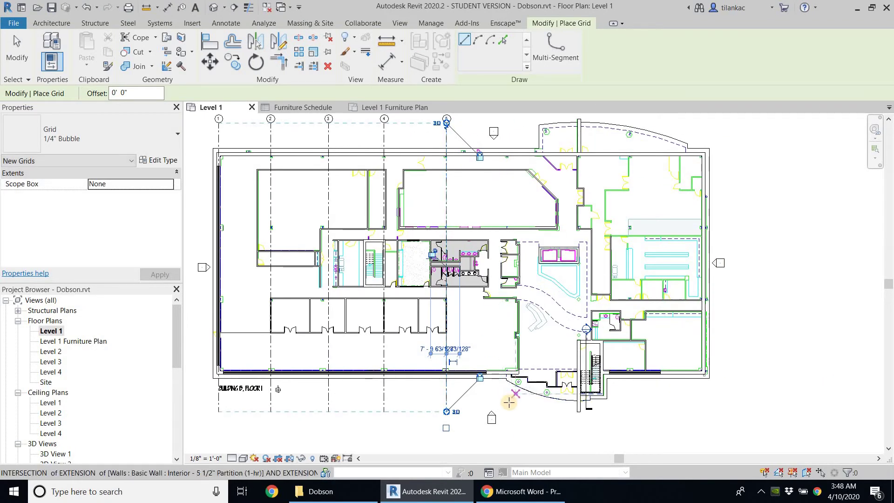
scroll(479, 381, "up", 2)
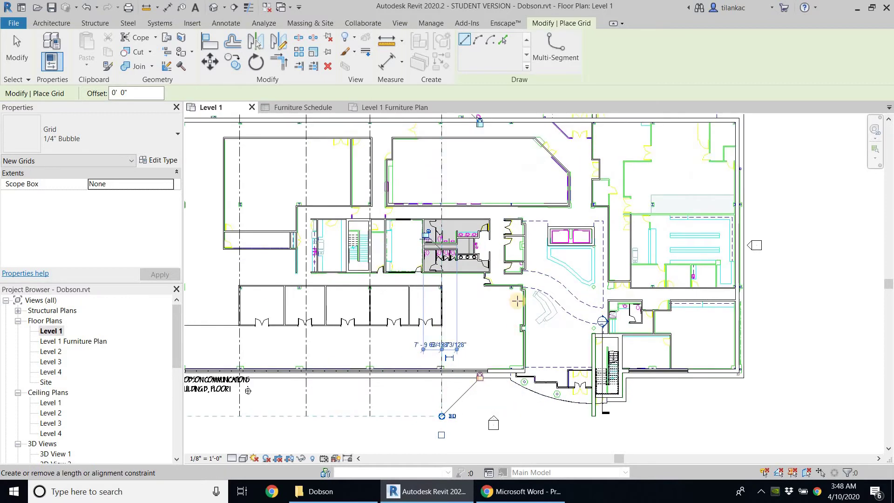
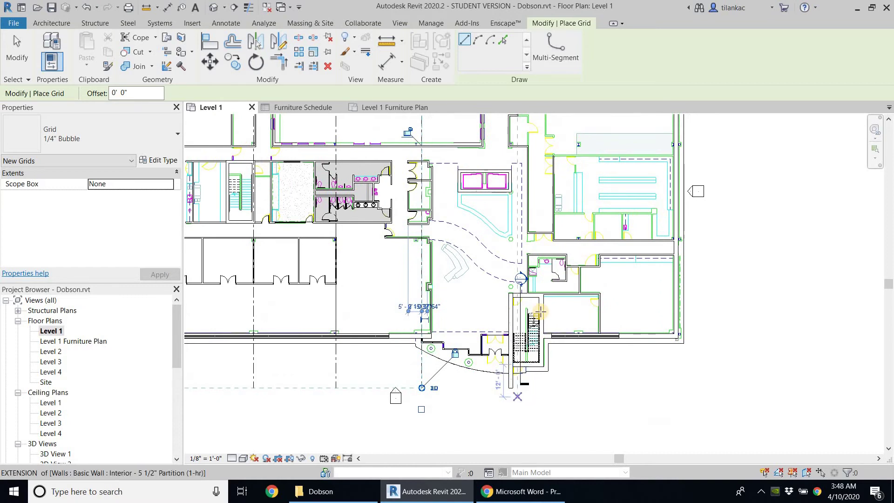
middle_click_drag(526, 365, 542, 337)
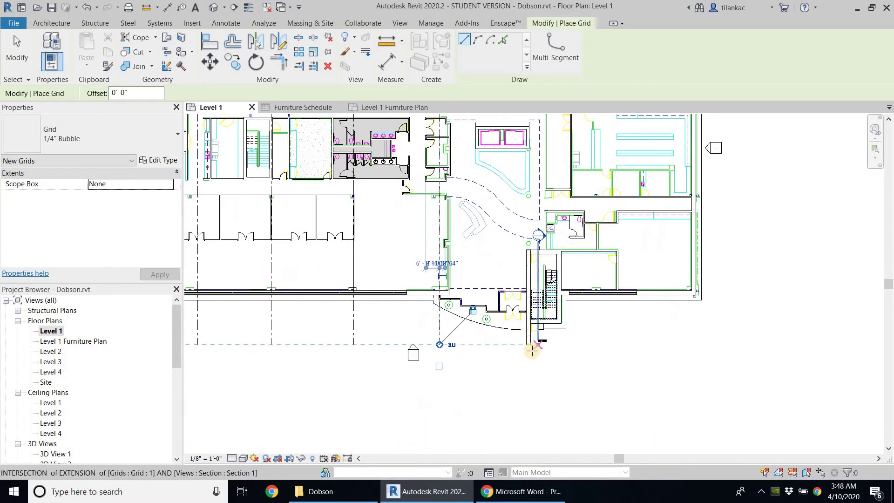
middle_click_drag(558, 165, 546, 361)
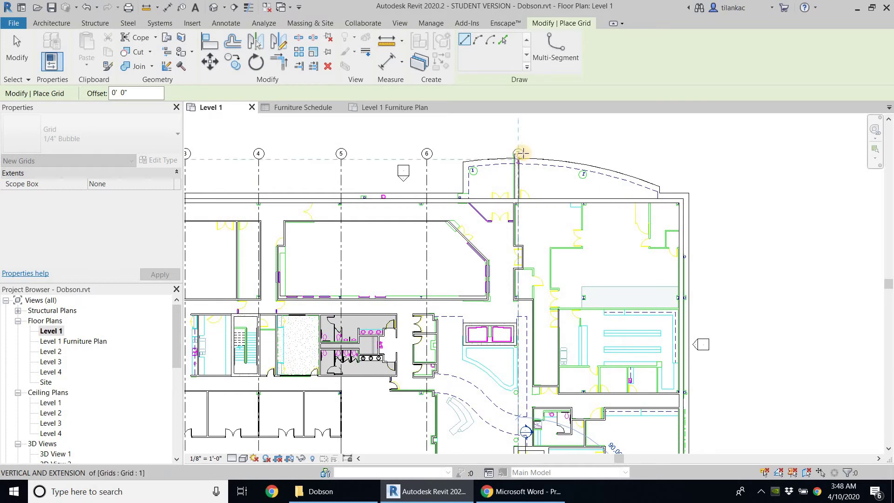
- Draw a full-height vertical grid line through the column line between the stair and the east exterior wall
middle_click_drag(503, 254, 433, 149)
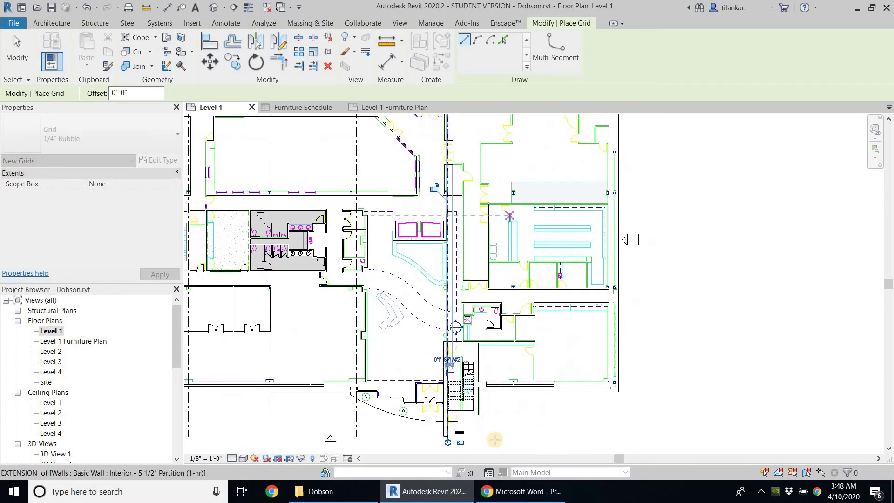
left_click(483, 441)
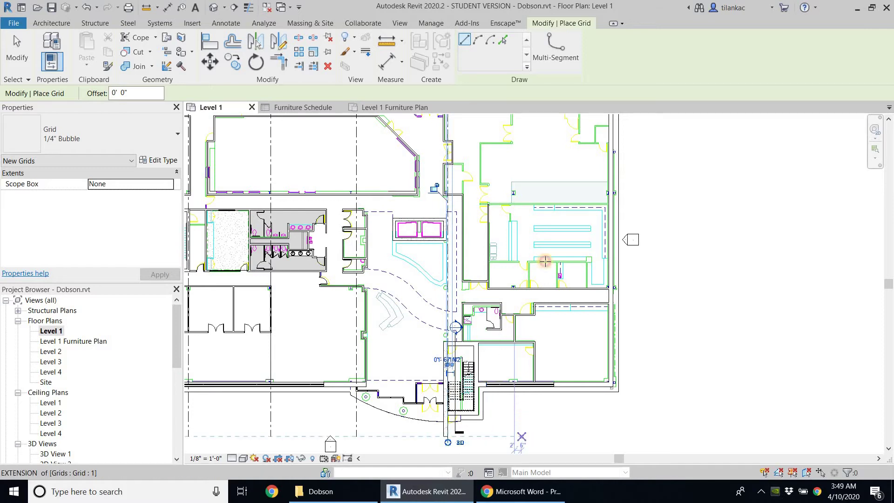
middle_click_drag(566, 212, 519, 375)
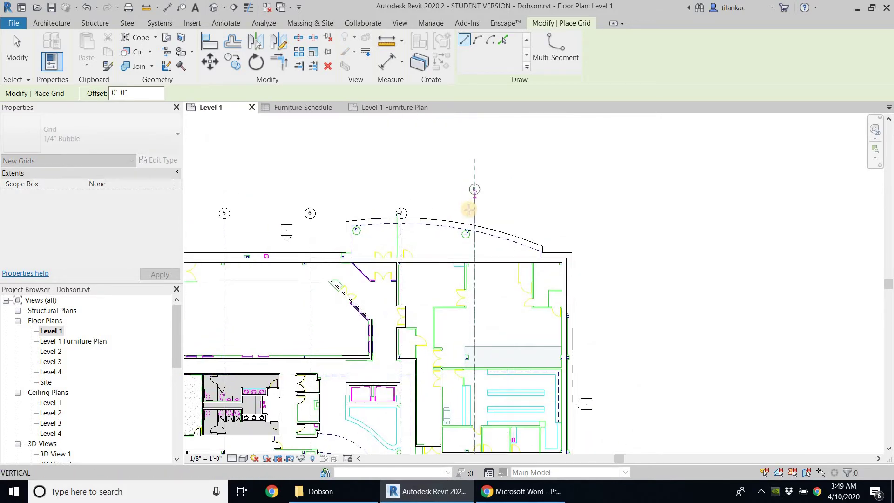
left_click(470, 210)
- Draw a vertical grid line along the east exterior wall, from below the building to above it with the bubble at the north end
middle_click_drag(535, 382, 475, 232)
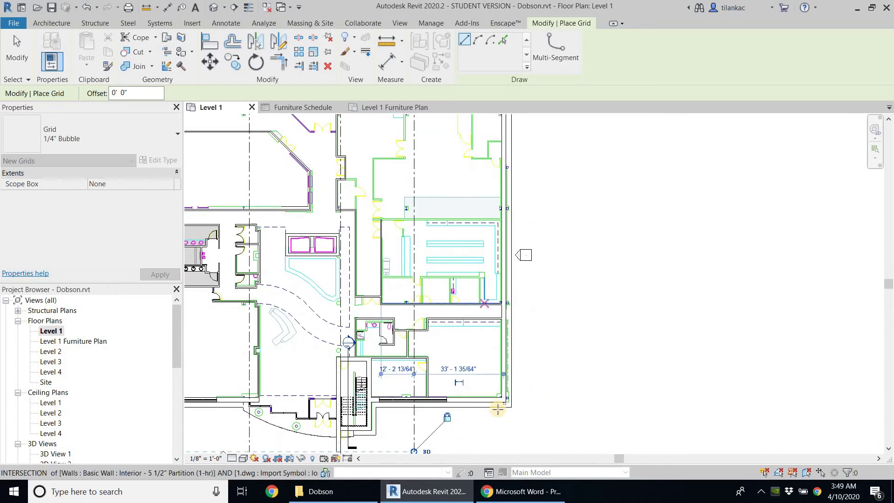
left_click(506, 445)
middle_click_drag(523, 178, 501, 343)
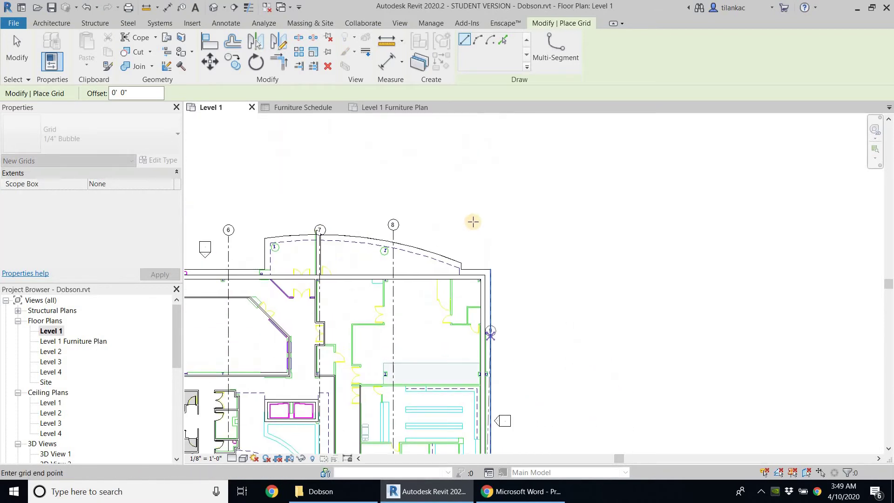
left_click(479, 225)
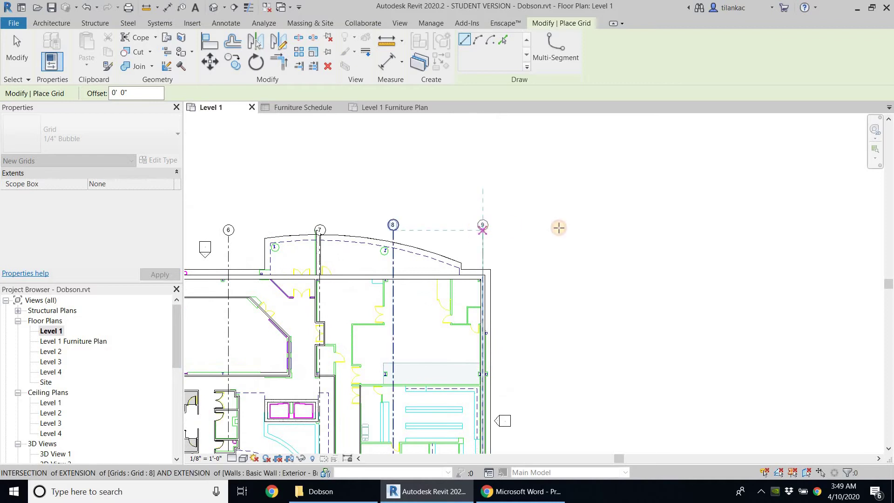
right_click(559, 204)
left_click(584, 207)
- Draw a horizontal grid line along the north exterior wall, extending past both ends of the building with the bubble at the east end
scroll(587, 232, "down", 2)
middle_click_drag(588, 232, 811, 180)
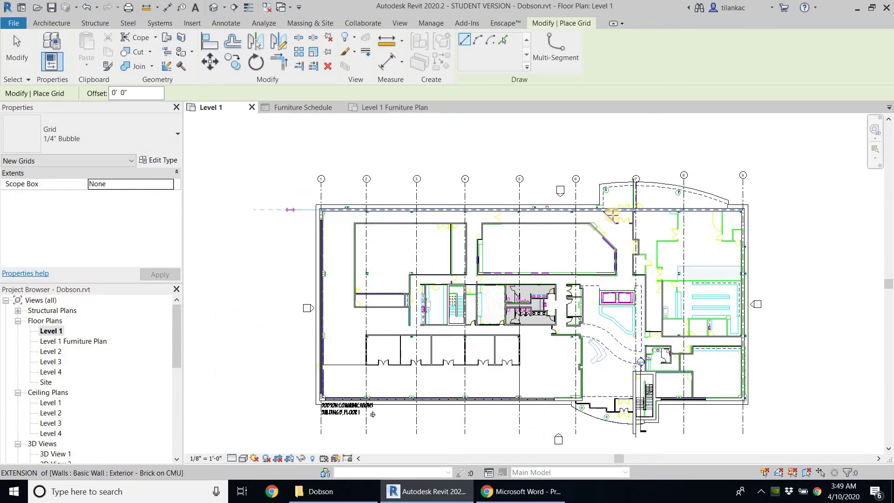
left_click(762, 210)
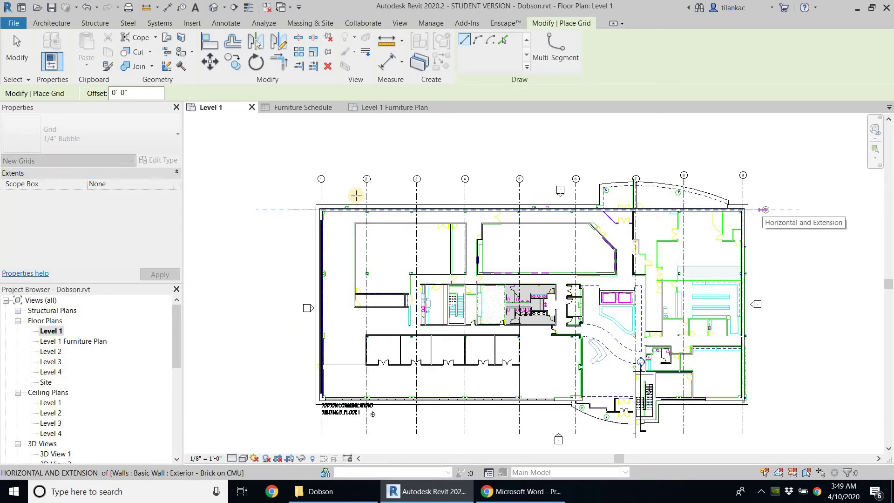
left_click(293, 209)
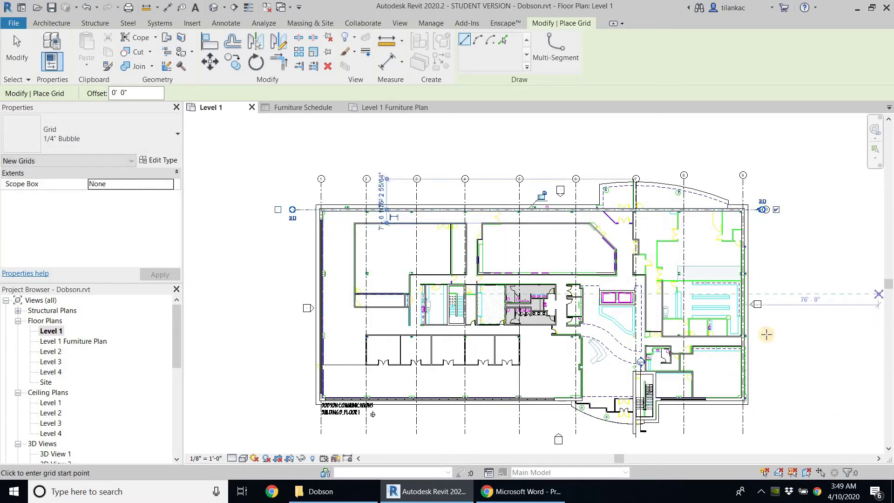
- Rename the horizontal grid line on the north exterior wall as A
scroll(679, 194, "up", 4)
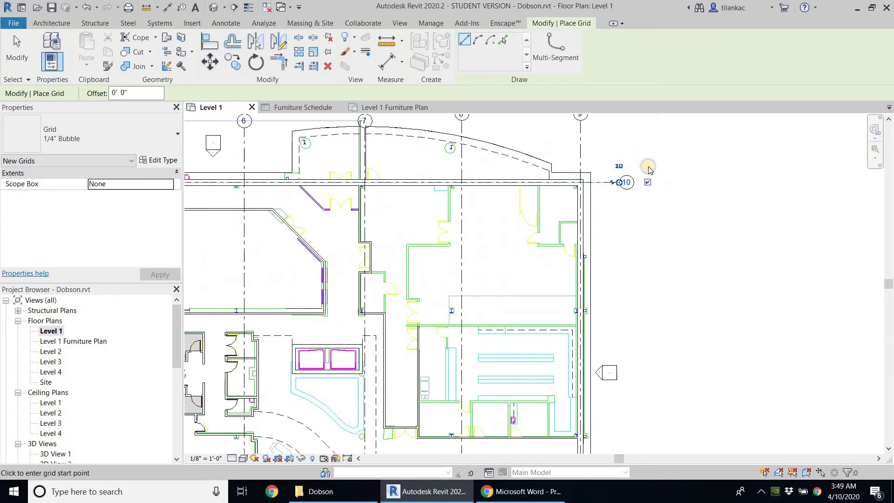
right_click(636, 164)
left_click(649, 169)
right_click(621, 175)
left_click(632, 182)
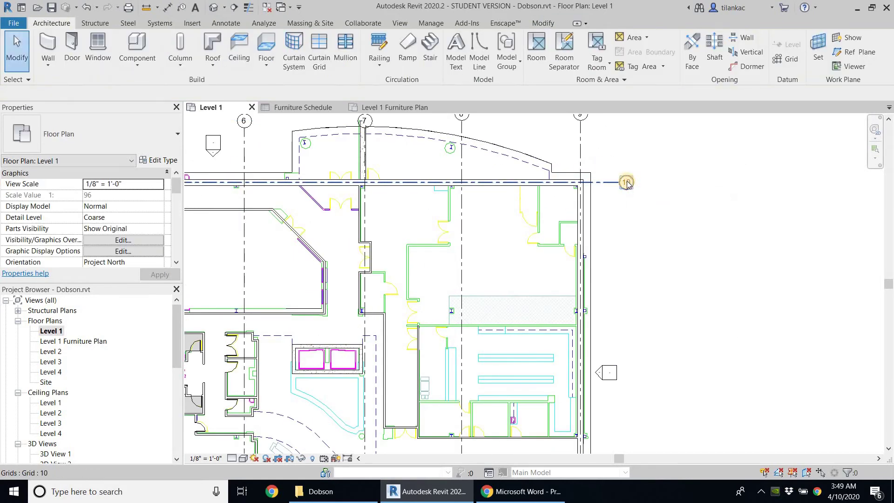
left_click(626, 184)
left_click(627, 184)
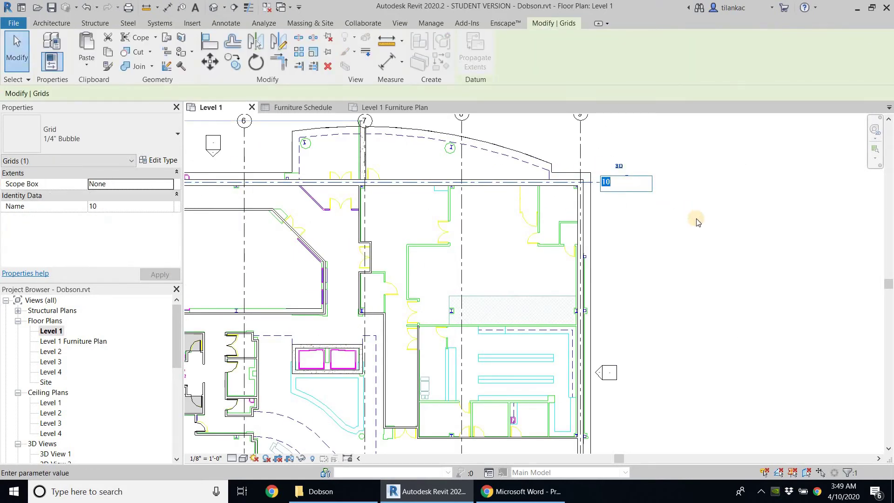
key("Return")
- Draw a full-width horizontal grid line through the first interior column row south of grid A, with its ends aligned to grid A
scroll(379, 229, "down", 2)
middle_click_drag(378, 229, 704, 176)
scroll(545, 220, "down", 1)
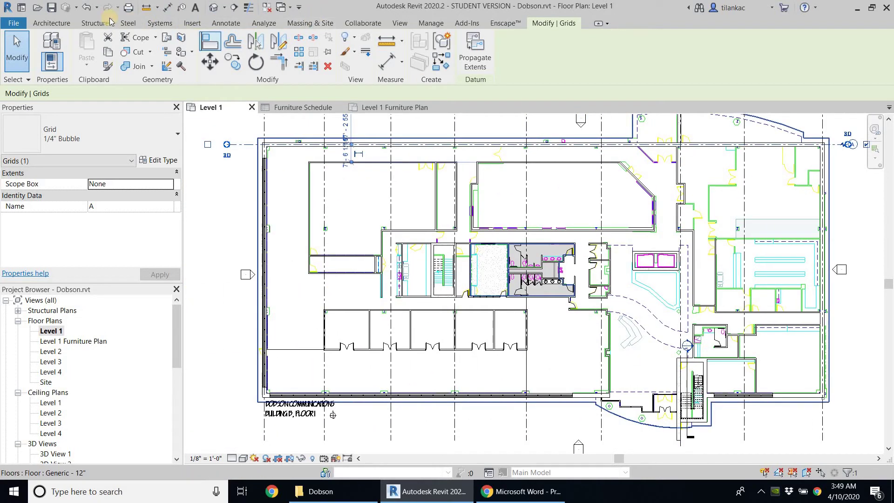
left_click(53, 23)
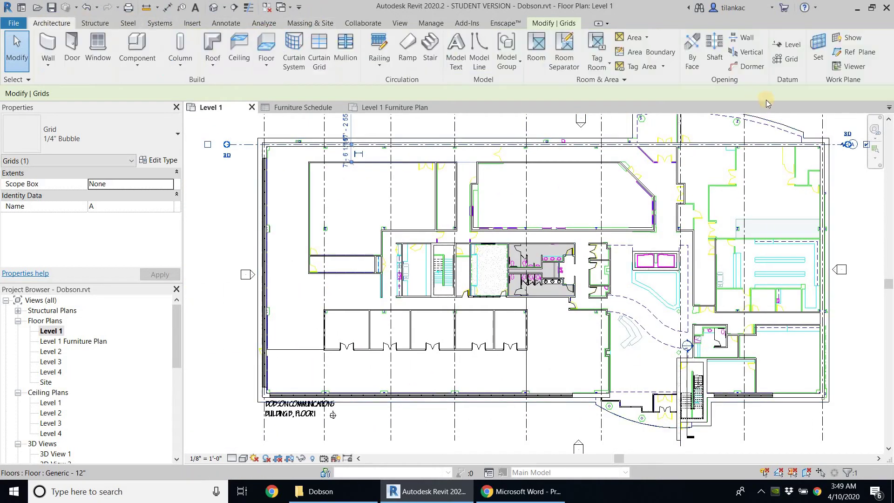
left_click(792, 61)
left_click(228, 230)
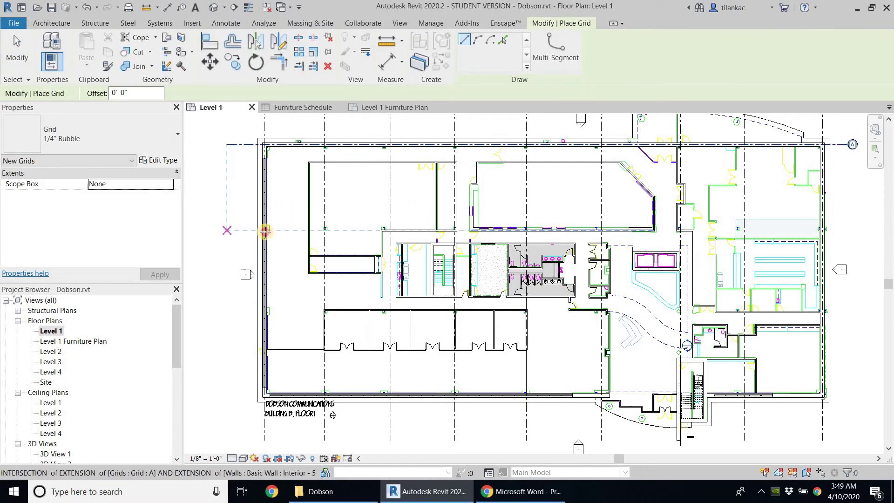
middle_click_drag(793, 219, 601, 201)
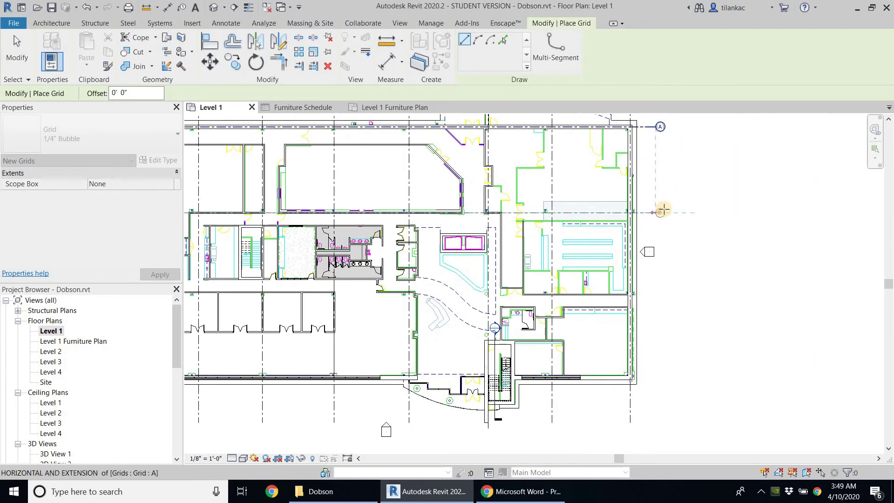
left_click(660, 212)
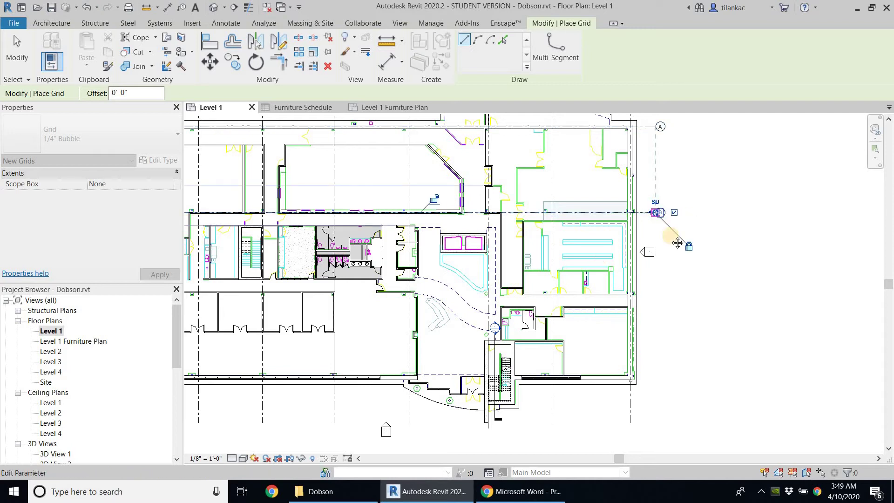
- Draw a full-width horizontal grid line through the column row south of grid B, along the north wall of the row of small rooms
middle_click_drag(678, 240, 766, 215)
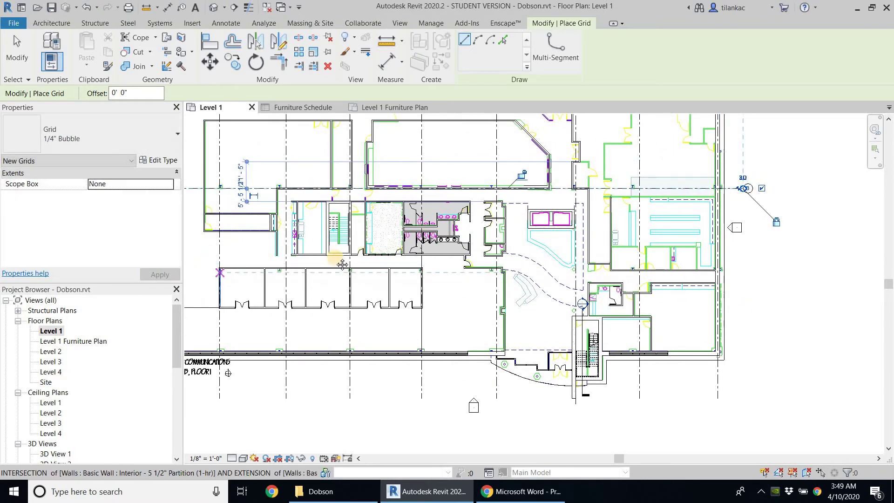
middle_click_drag(339, 259, 450, 244)
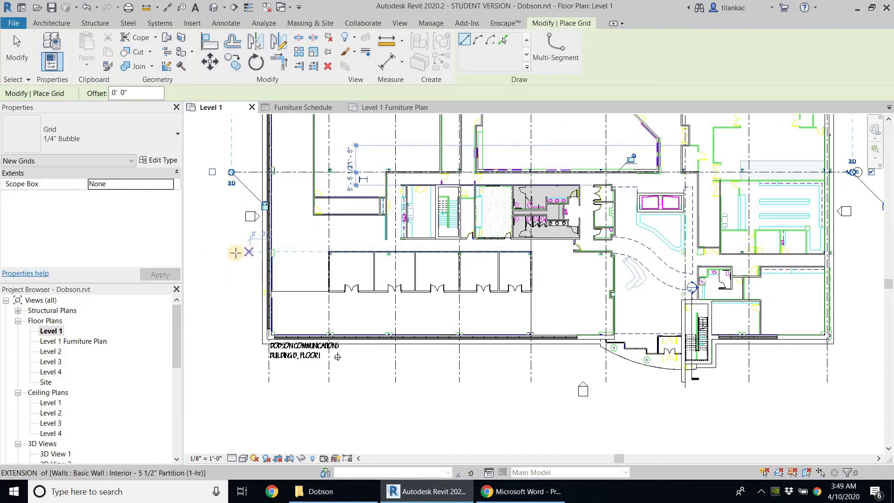
left_click(525, 243)
middle_click_drag(850, 257, 651, 258)
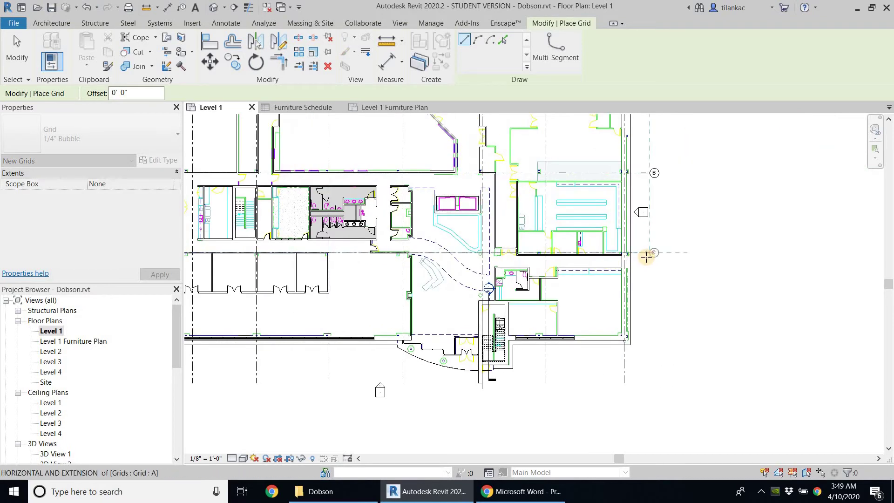
left_click(650, 253)
- Draw a horizontal grid line along the south exterior wall with its ends aligned to the other horizontal grids, and end grid placement
scroll(664, 256, "down", 2)
middle_click_drag(227, 303, 305, 274)
left_click(260, 289)
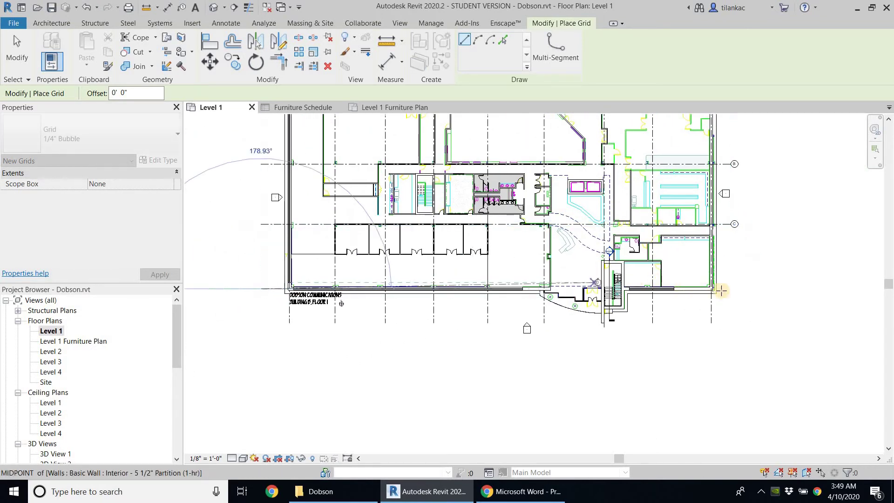
left_click(732, 288)
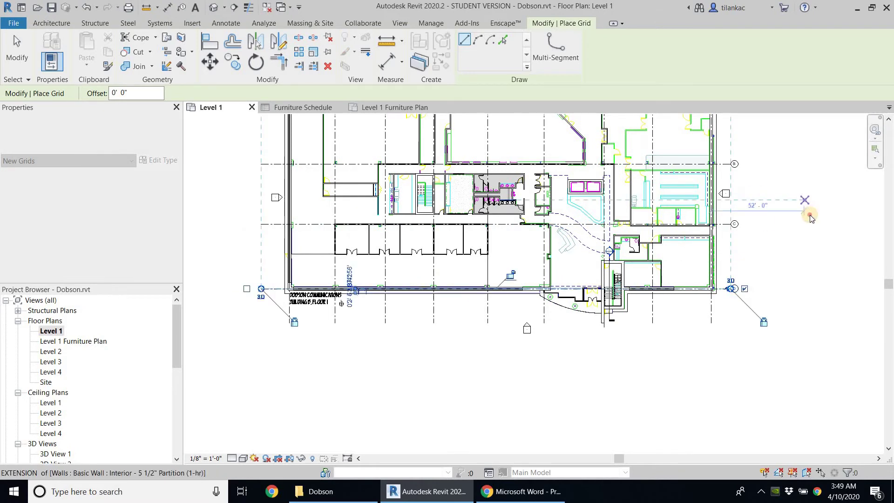
right_click(805, 200)
left_click(764, 201)
scroll(542, 211, "up", 1)
scroll(542, 212, "down", 2)
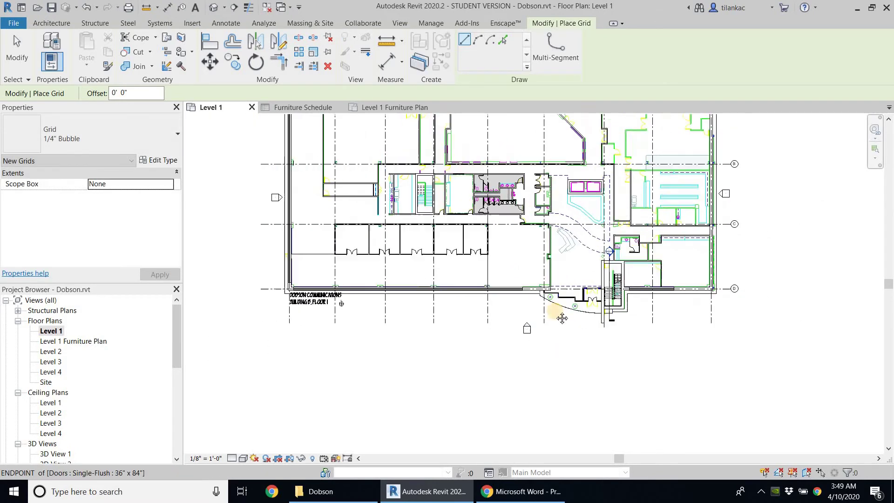
scroll(381, 172, "up", 4)
right_click(381, 173)
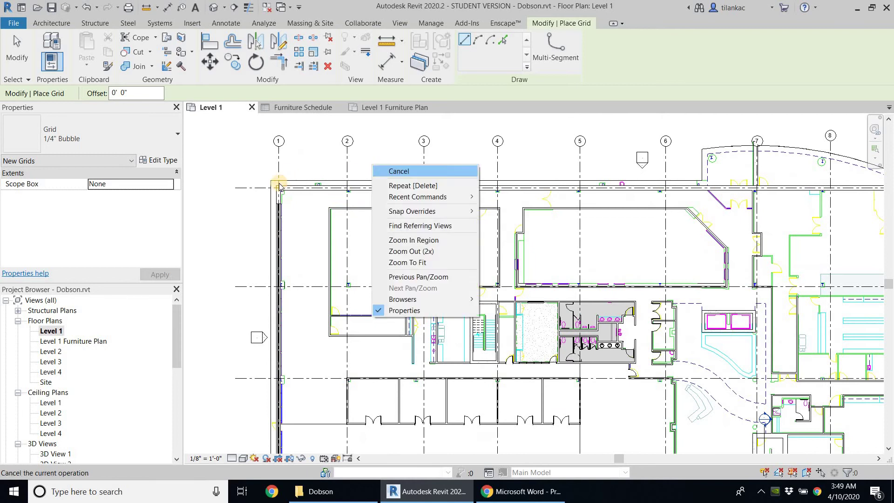
left_click(399, 172)
- Nudge grid line 2 slightly east so it runs through the centre of its columns
scroll(419, 160, "up", 3)
left_click(418, 160)
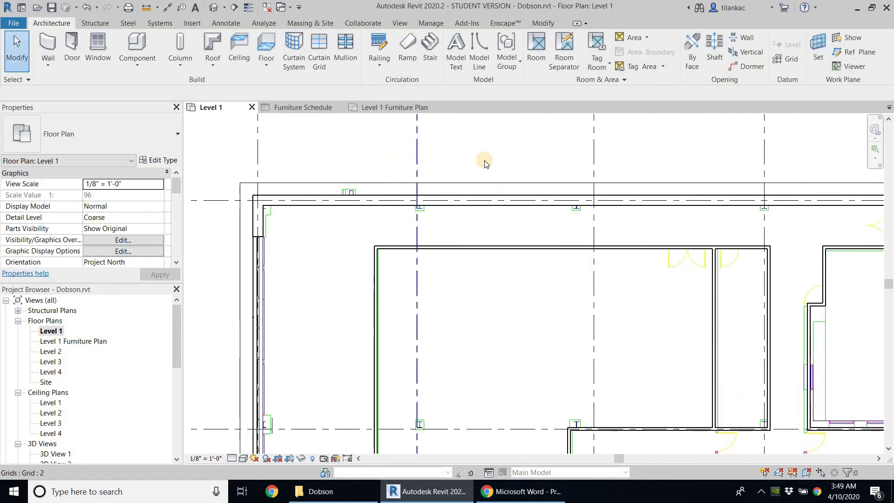
key("Right")
key("Right")
key("Right")
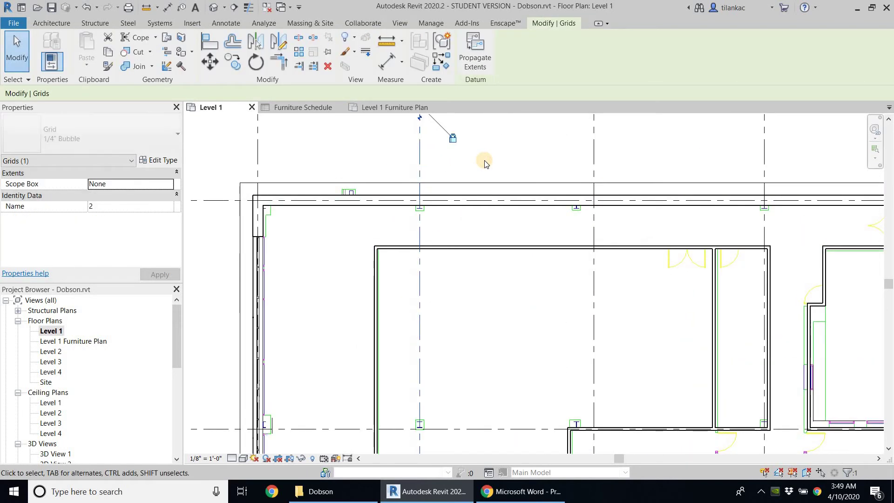
- Nudge grid line 3 west so it runs through the centre of its columns
left_click(595, 164)
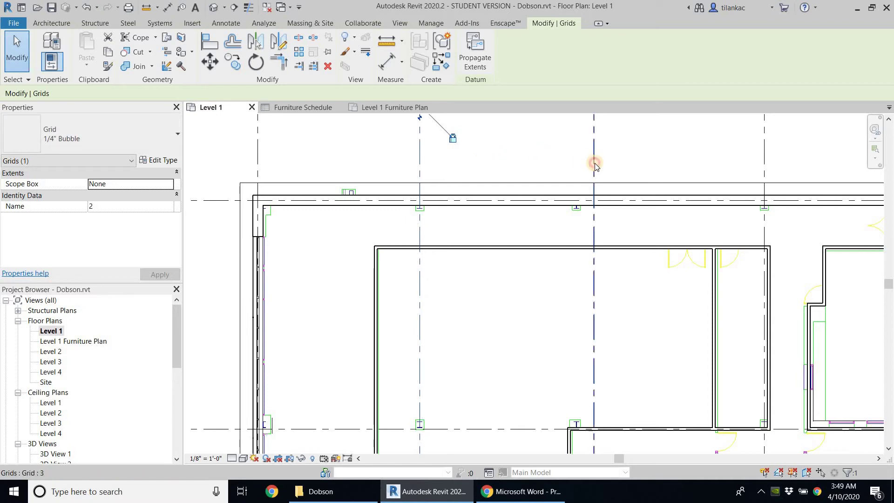
key("Left")
key("Left")
key("Left")
key("Left")
key("Left")
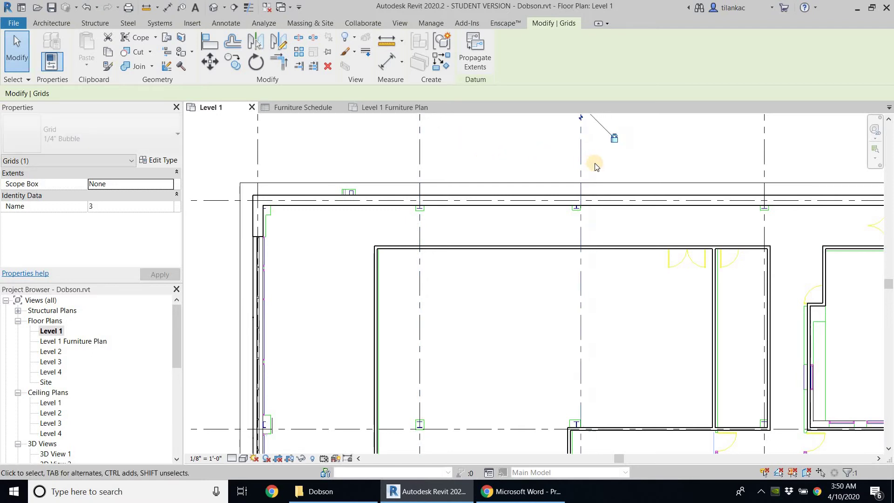
key("Left")
key("Left")
key("Left")
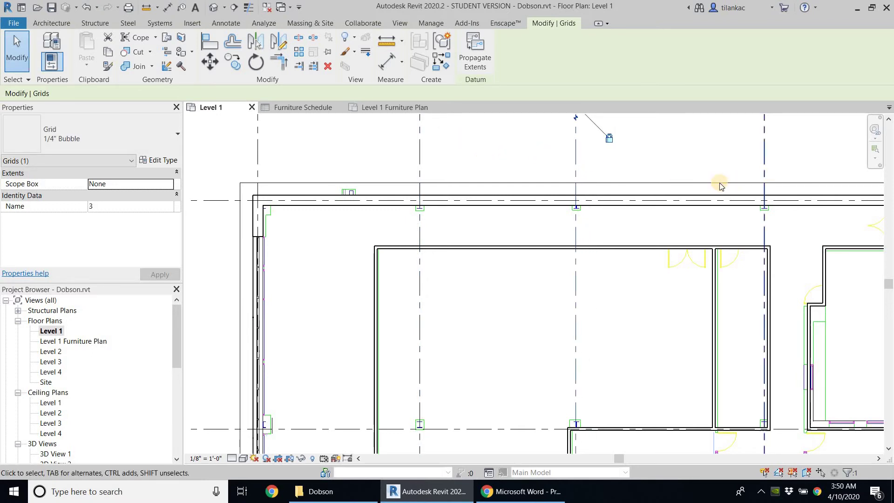
- Nudge grid line 6 west so it runs through the centre of its columns
scroll(507, 186, "down", 3)
middle_click_drag(507, 186, 246, 186)
scroll(543, 174, "up", 2)
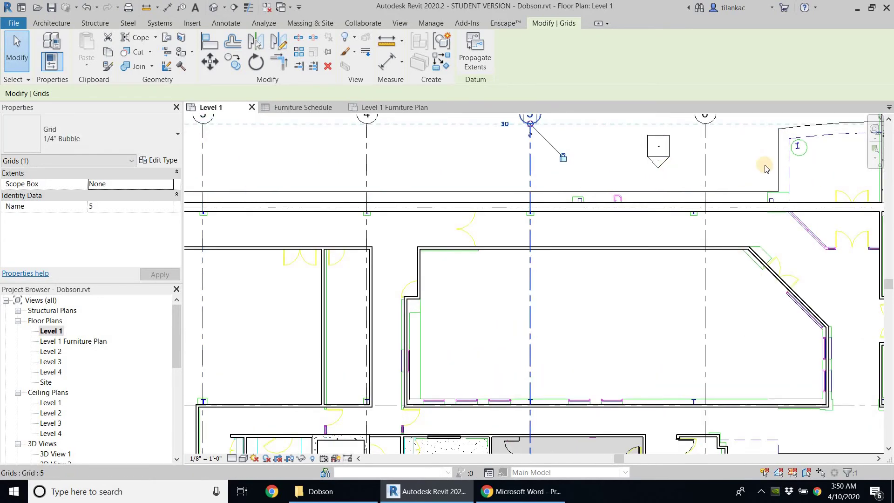
left_click(705, 181)
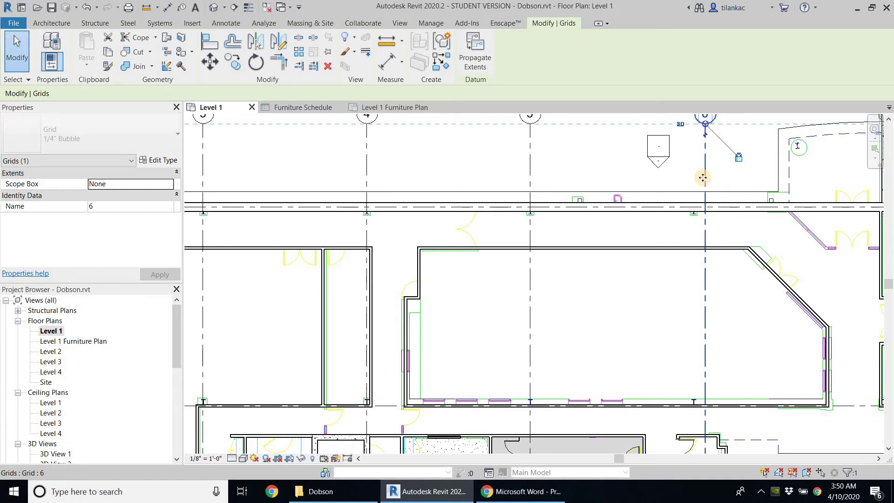
key("Left")
key("Left")
key("Left")
key("Left")
key("Left")
key("Left")
key("Left")
key("Left")
key("Left")
key("Left")
key("Left")
key("Left")
scroll(704, 183, "down", 1)
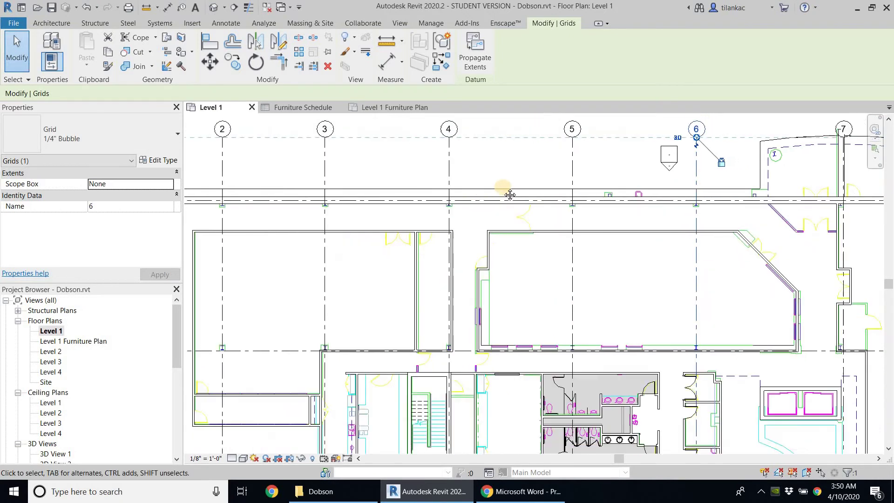
- Nudge grid line 7 slightly west to centre it on its columns
scroll(643, 232, "right", 2, "shift")
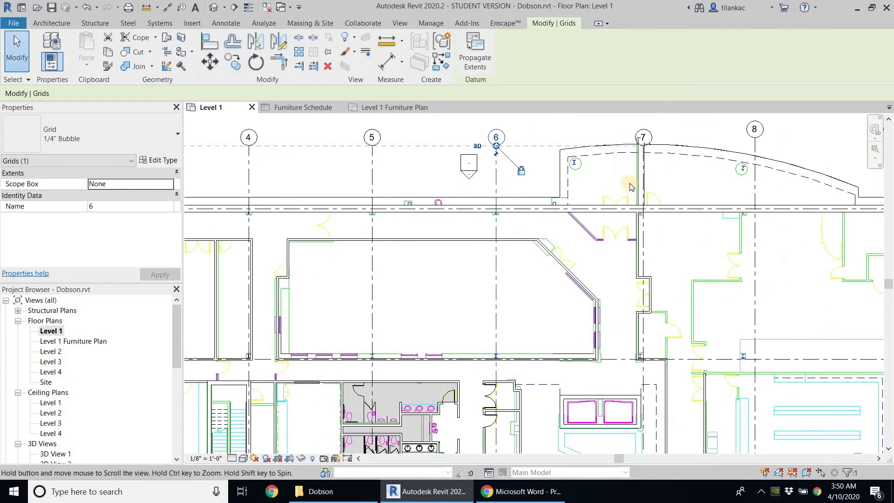
left_click(641, 233)
left_click(671, 138)
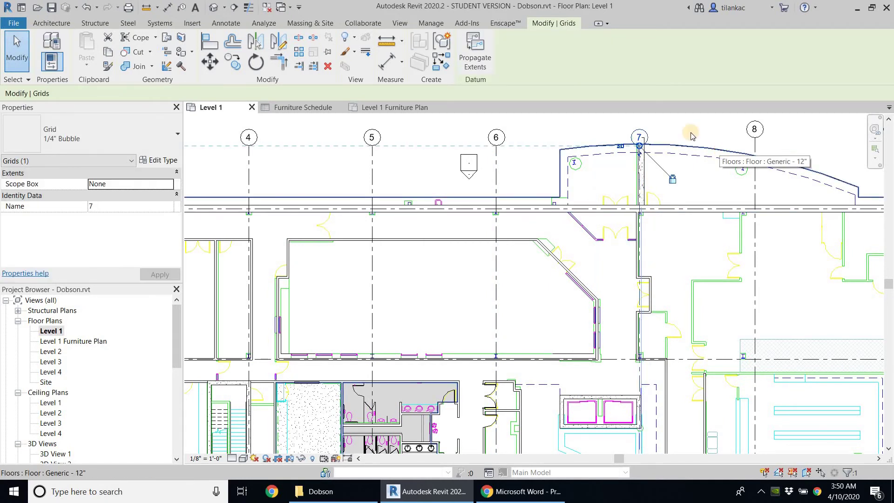
- Nudge grid line 8 west so it runs through the centre of its columns, and clear the selection
left_click(755, 145)
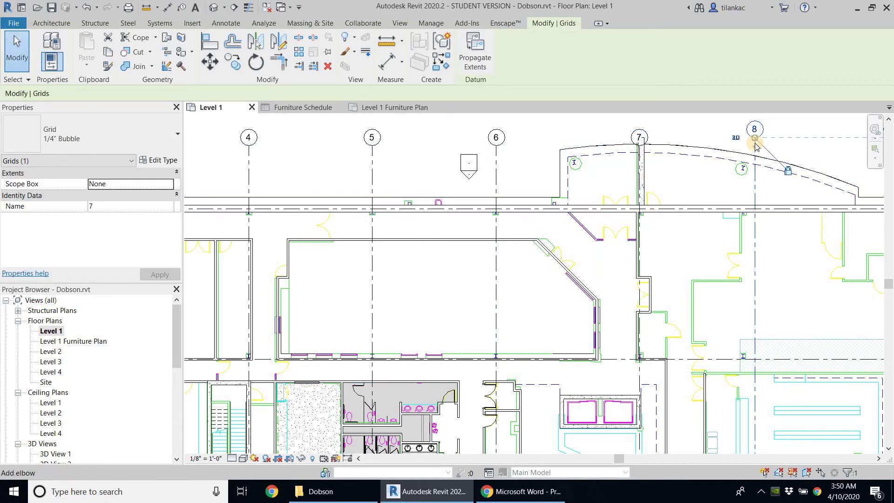
key("Left")
key("Left")
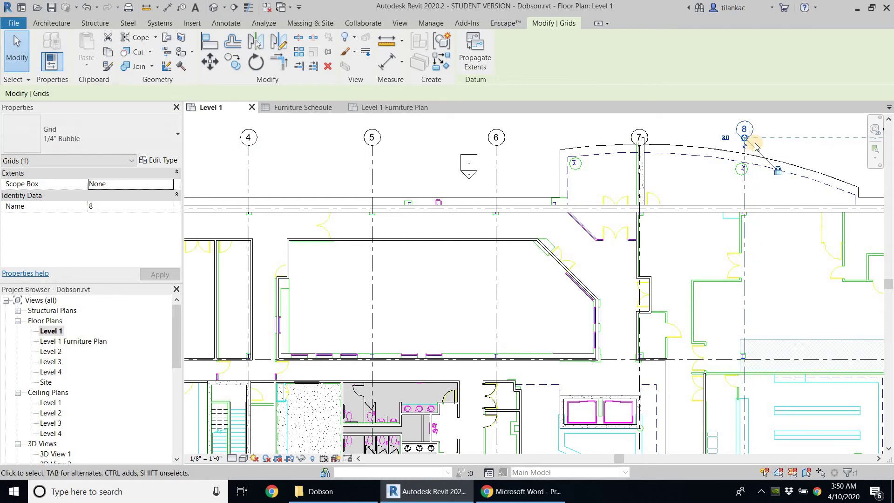
scroll(755, 145, "down", 1)
middle_click_drag(745, 140, 670, 135)
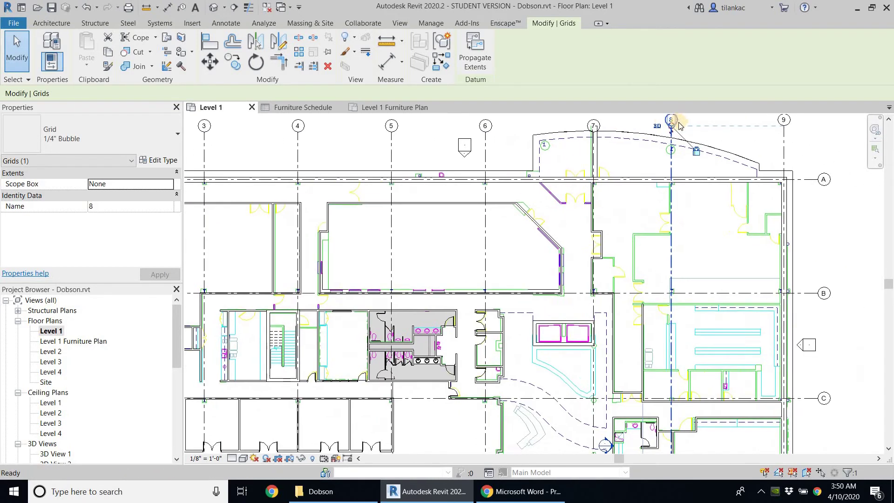
key("Escape")
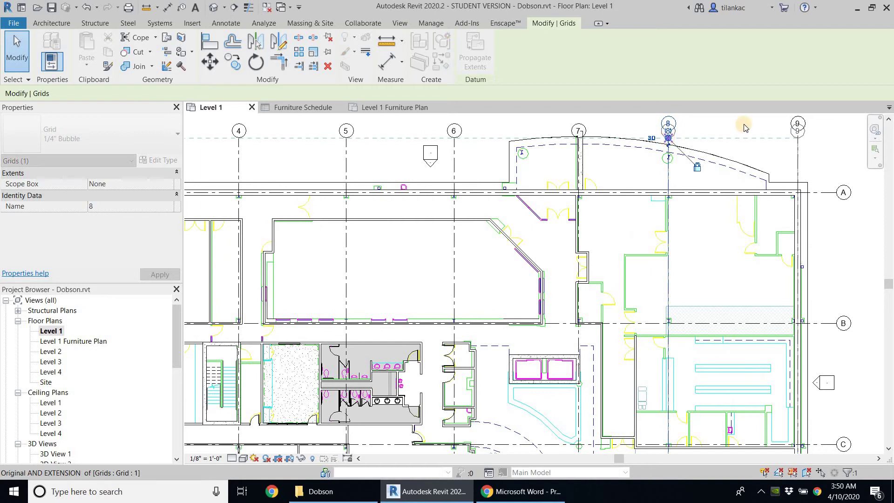
- Fine-tune grid line B north and south so it passes through the centre of its column row
scroll(829, 231, "down", 1)
middle_click_drag(829, 231, 653, 181)
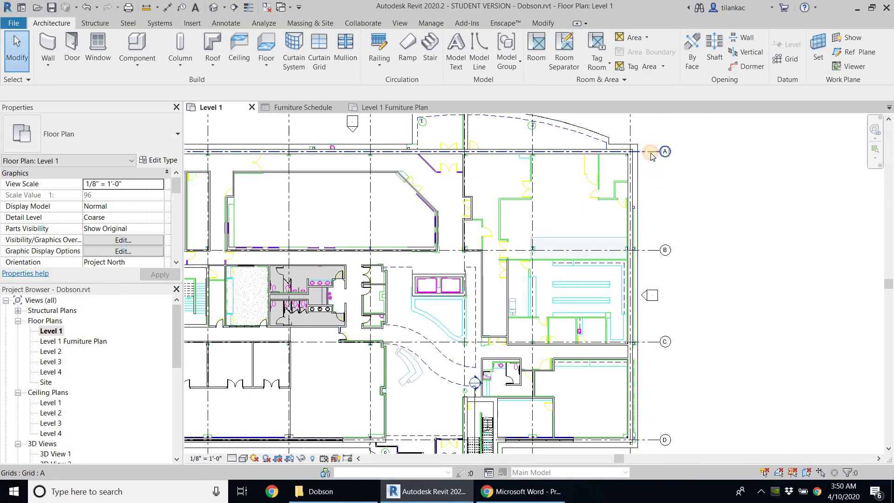
left_click(655, 152)
left_click(655, 252)
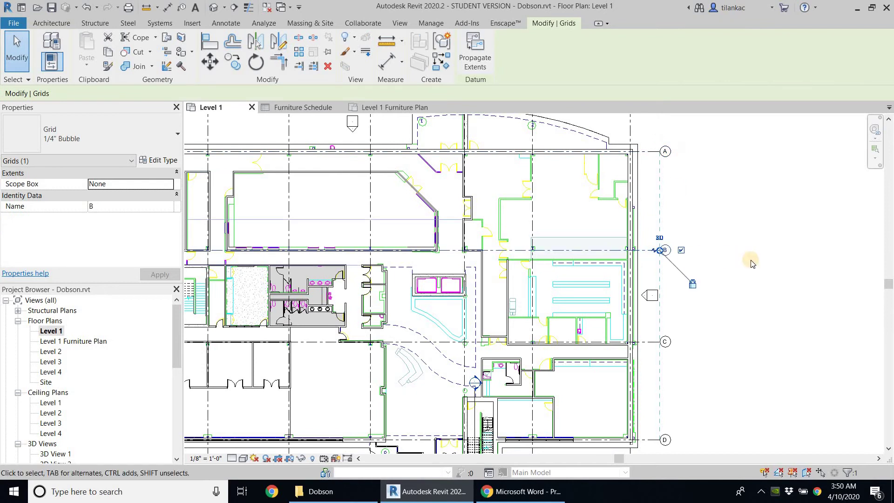
key("Up")
scroll(663, 303, "up", 3)
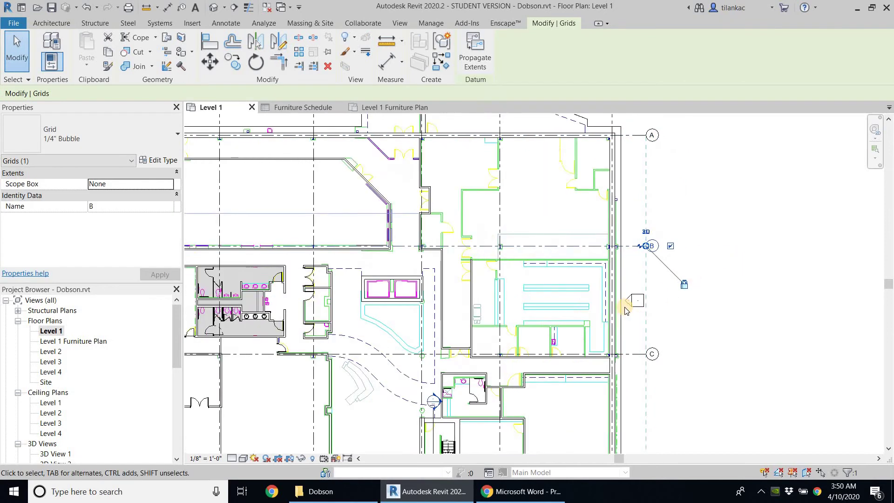
key("Down")
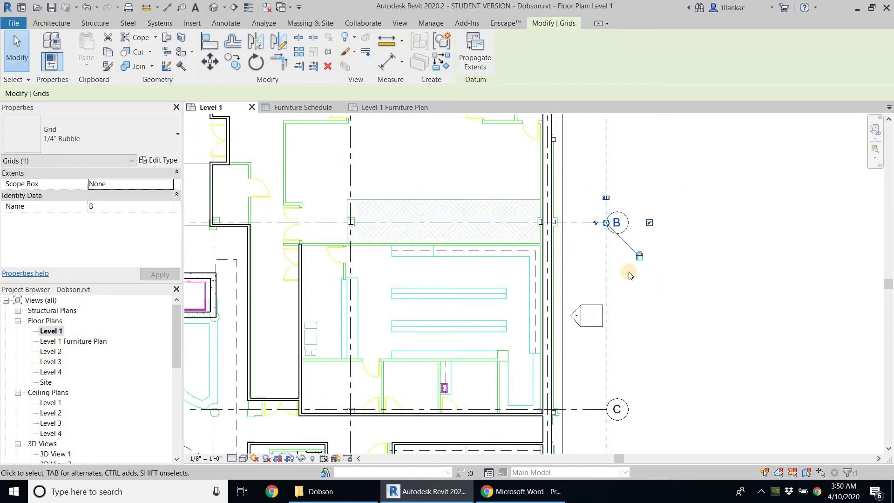
- Nudge grid line C slightly south so it runs through the centre of its column row
scroll(739, 172, "down", 1)
middle_click_drag(636, 353, 730, 260)
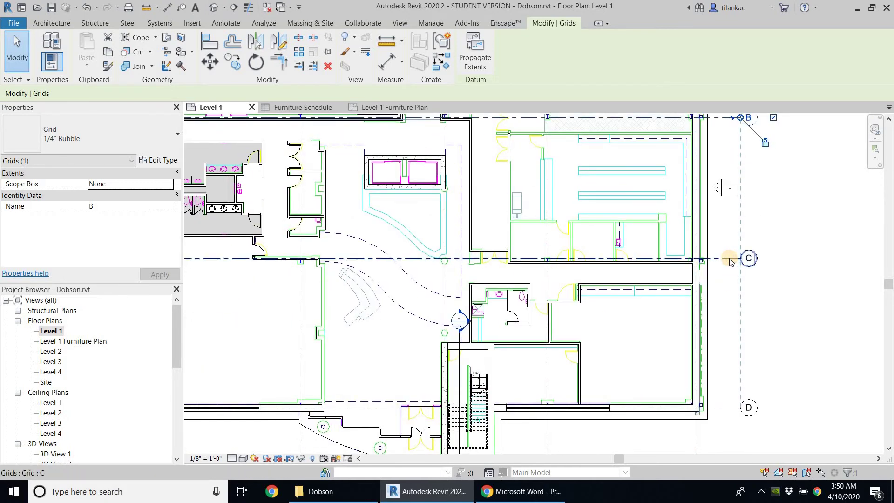
left_click(731, 259)
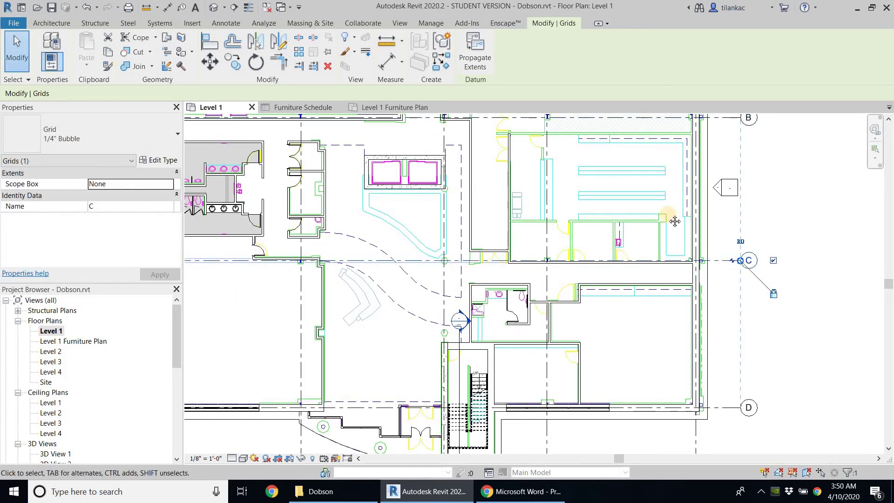
- Nudge grid line D slightly north onto the centre of the south column row, and clear the selection
scroll(727, 406, "down", 1)
middle_click_drag(726, 405, 729, 287)
left_click(729, 289)
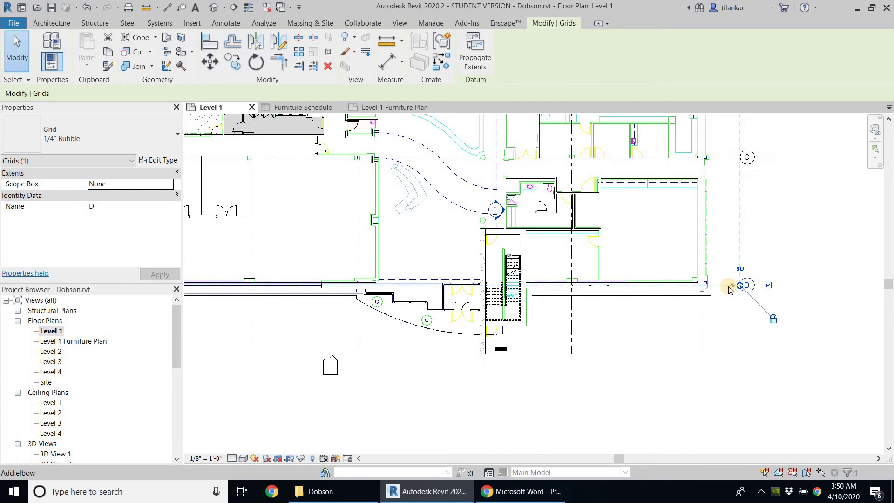
left_click(730, 289)
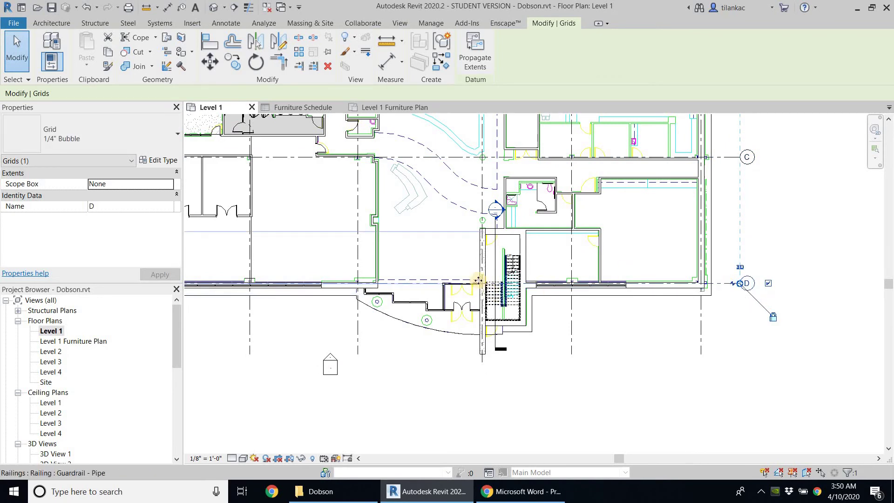
scroll(480, 283, "down", 2)
middle_click_drag(481, 283, 514, 363)
scroll(646, 311, "down", 1)
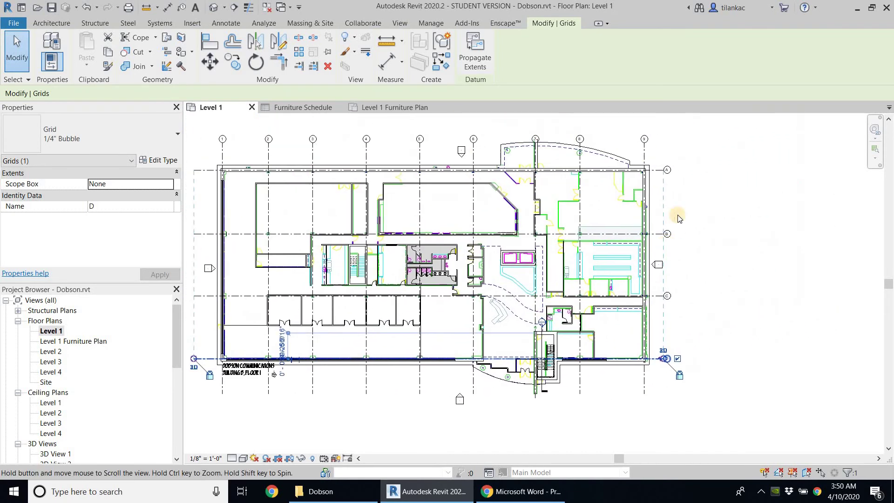
left_click(669, 192)
middle_click_drag(485, 205, 440, 196)
scroll(440, 195, "down", 1)
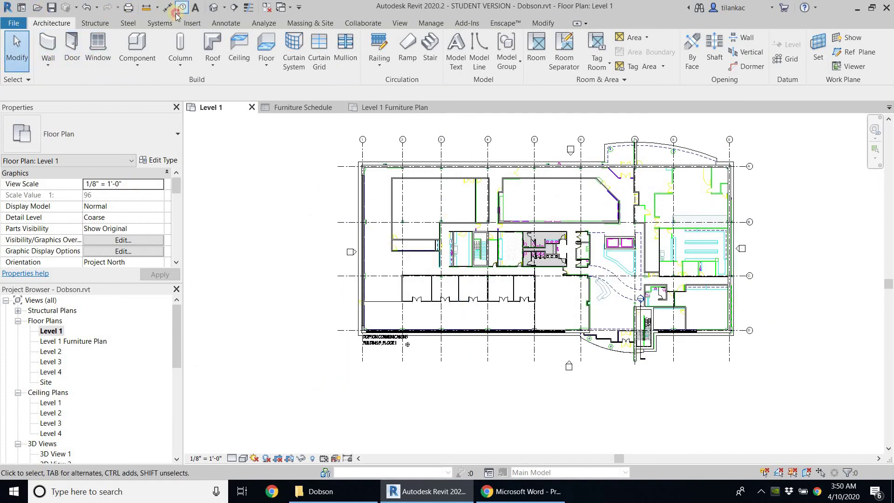
- Place an aligned dimension string below the south wall, from the west exterior wall across all the partitions of the five small rooms
key("d")
key("i")
scroll(361, 334, "up", 2)
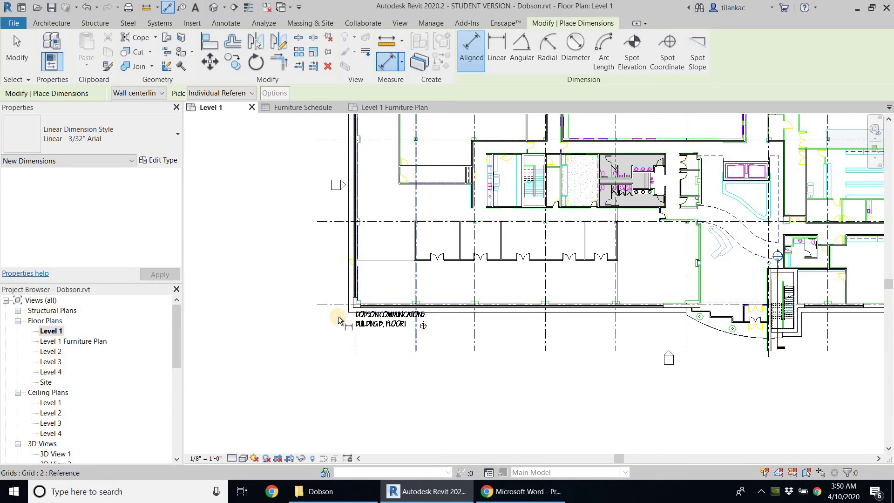
left_click(355, 255)
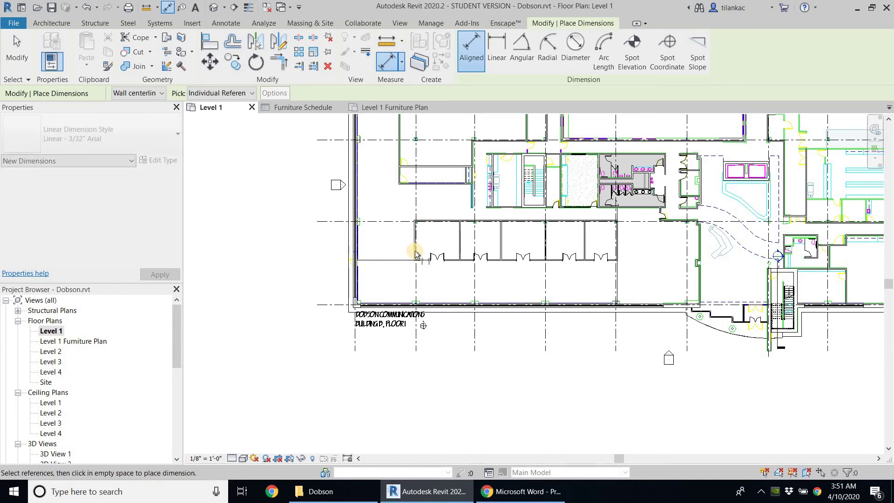
left_click(416, 251)
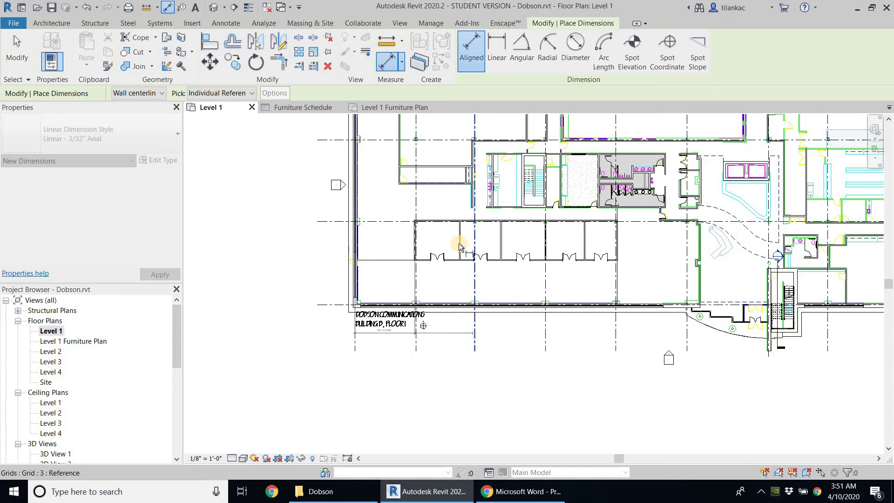
left_click(500, 245)
left_click(544, 240)
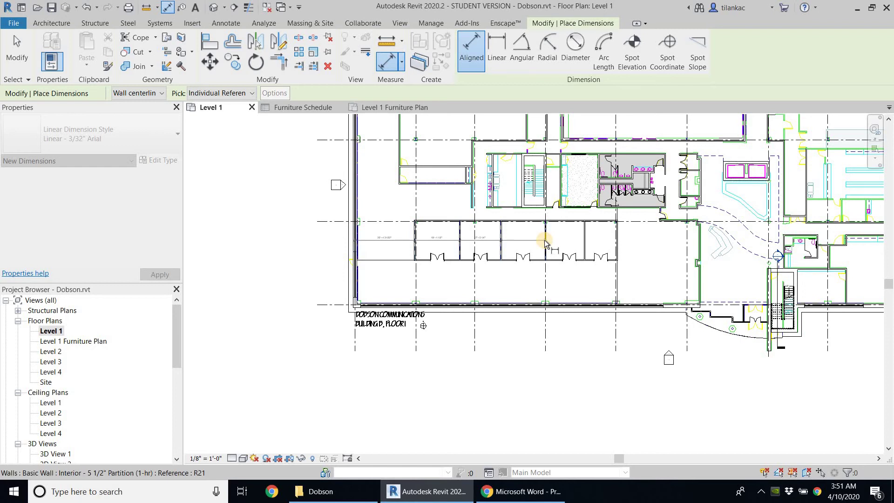
left_click(584, 245)
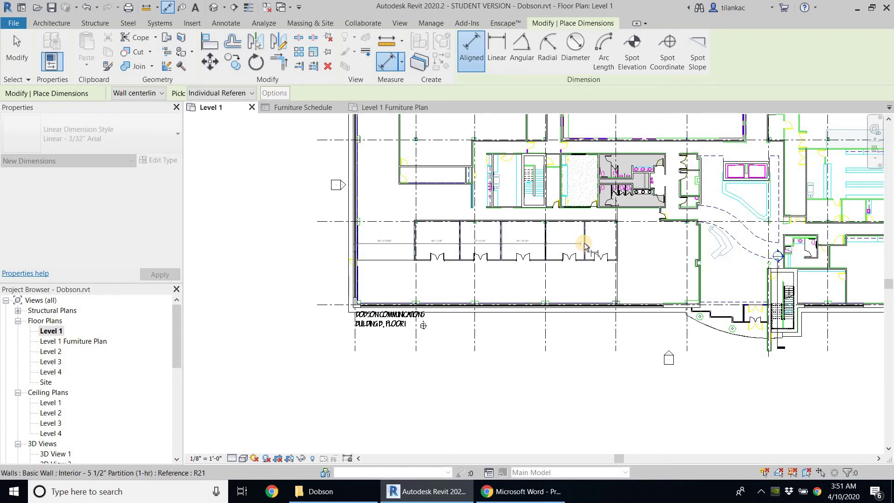
left_click(611, 247)
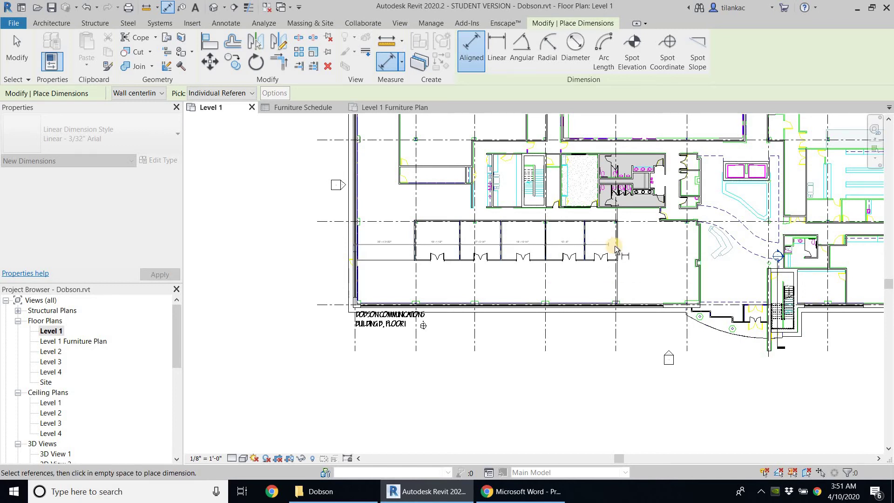
left_click(611, 325)
left_click(610, 325)
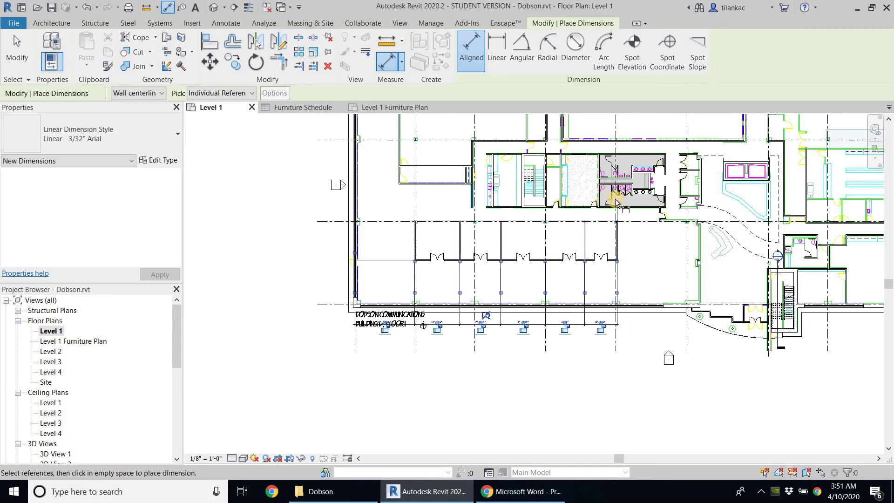
- Dimension from the last small-room partition east to the lobby's west wall, in line with the existing south dimension string
left_click(617, 244)
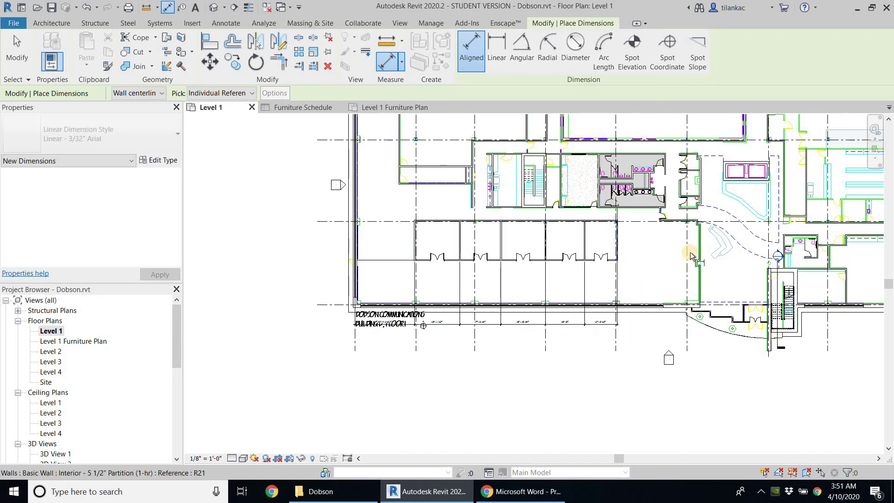
left_click(700, 254)
left_click(650, 320)
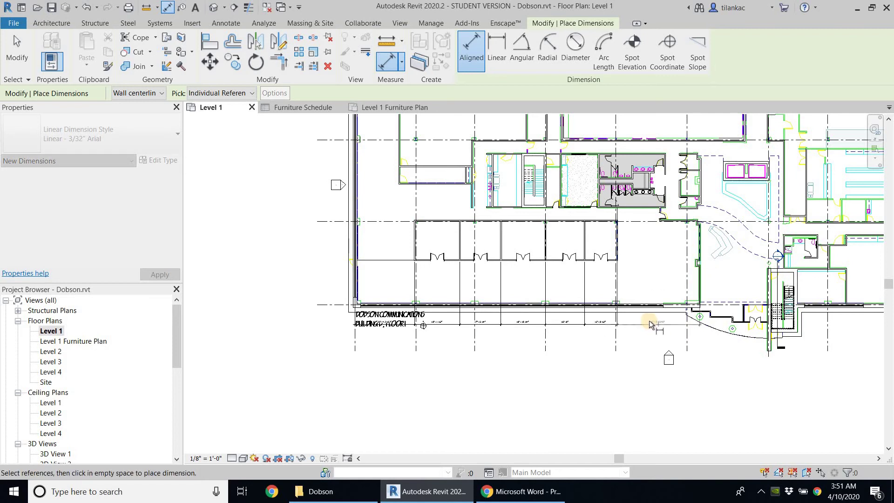
- Dimension from the lobby's west wall across the stair and small-room walls to the east exterior wall, in line with the south string
middle_click_drag(642, 272, 536, 264)
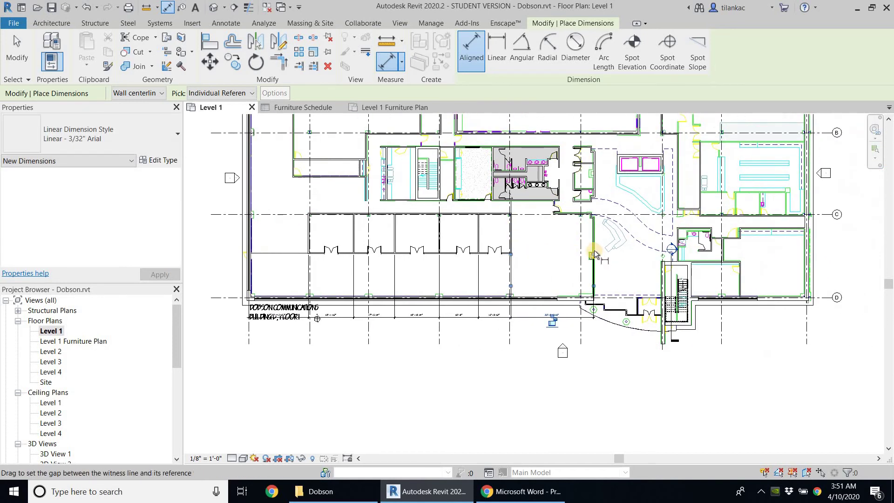
left_click(594, 249)
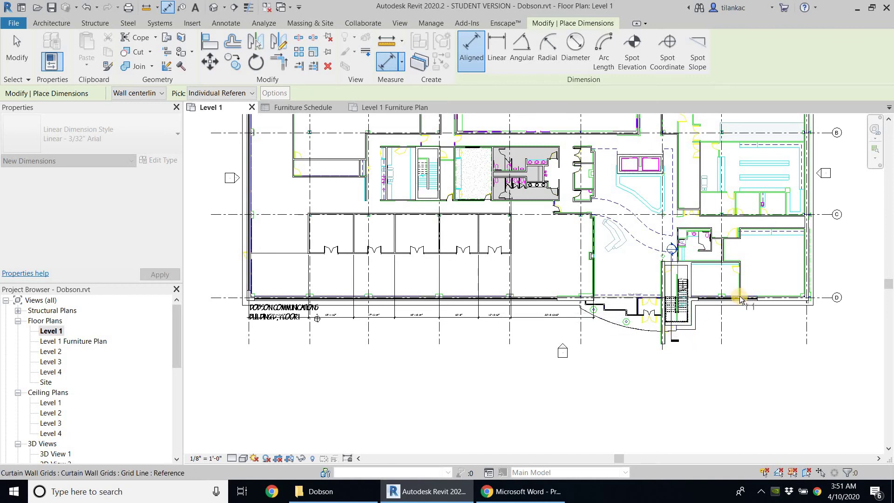
left_click(807, 295)
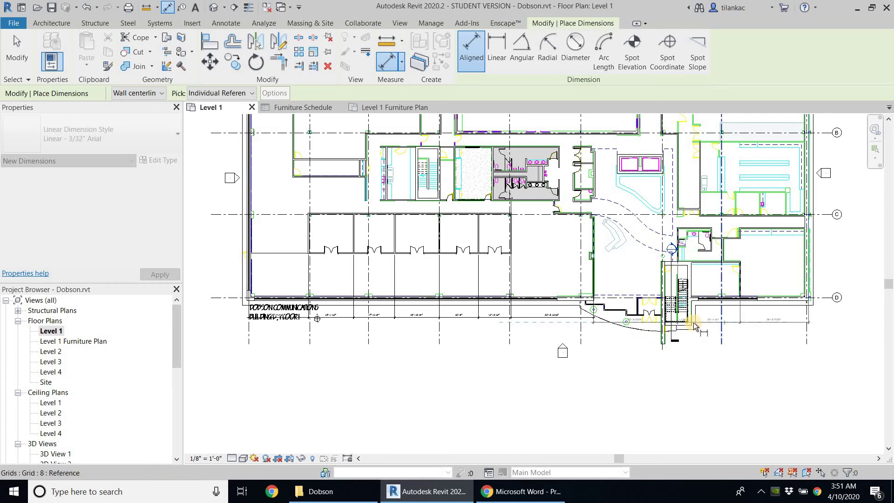
left_click(596, 319)
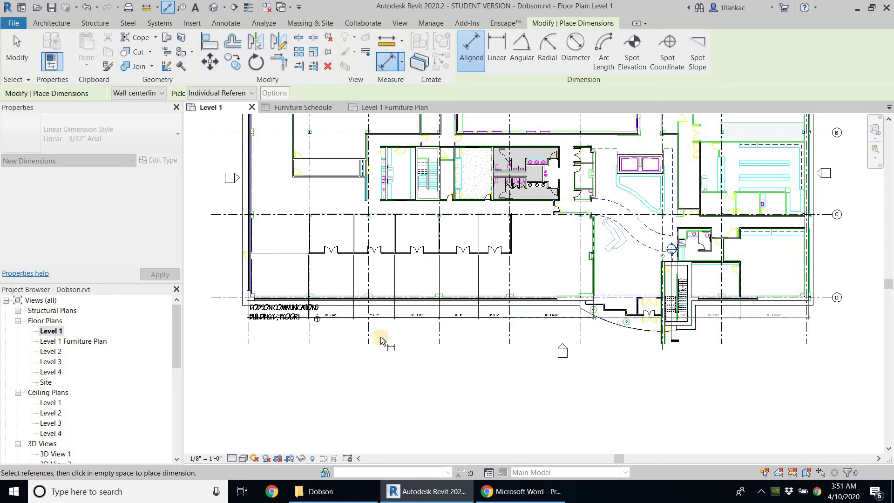
- Place a second aligned dimension string along grid lines 1 through 9, just below the partition dimensions on the south side
middle_click_drag(288, 262, 360, 255)
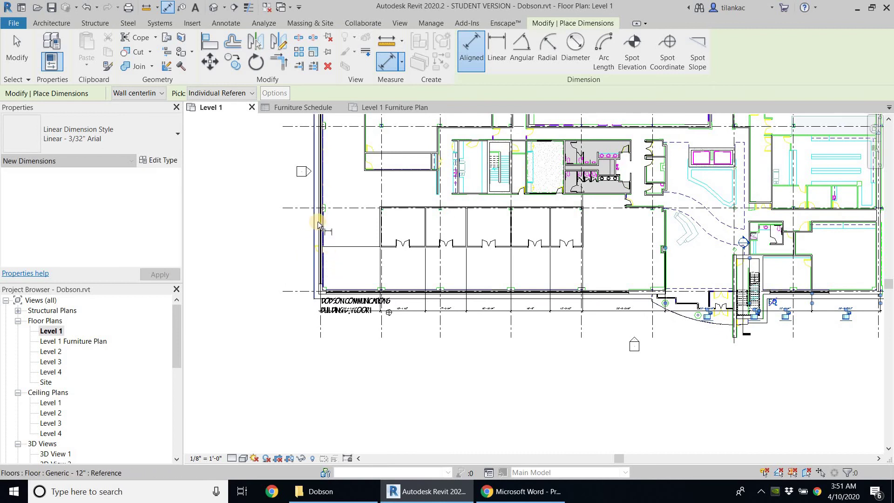
left_click(382, 327)
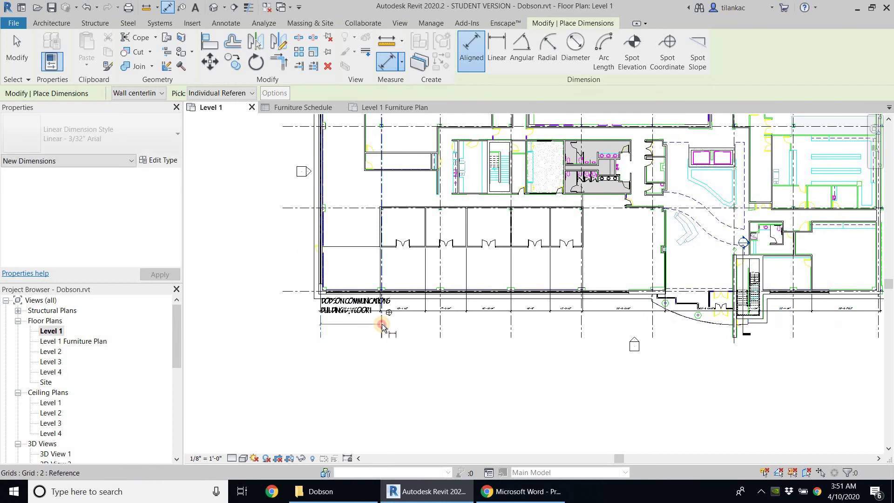
left_click(441, 322)
left_click(512, 327)
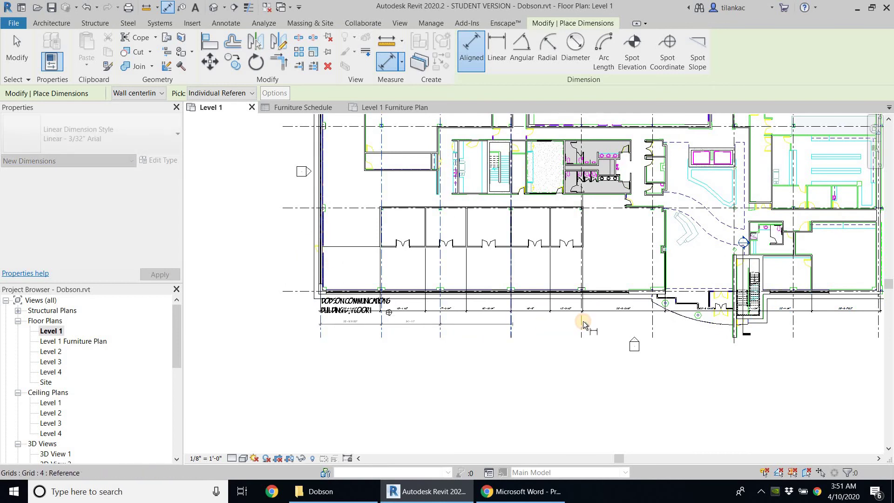
left_click(652, 322)
left_click(720, 318)
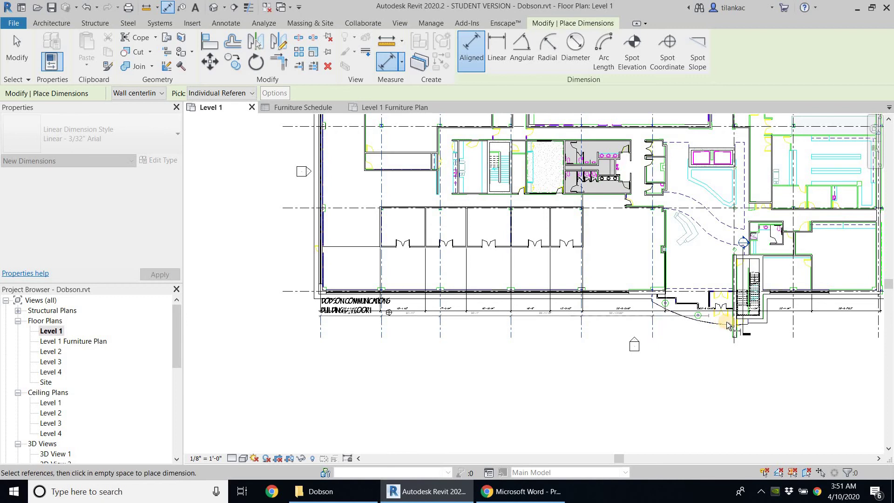
scroll(735, 324, "up", 2)
scroll(741, 333, "up", 1)
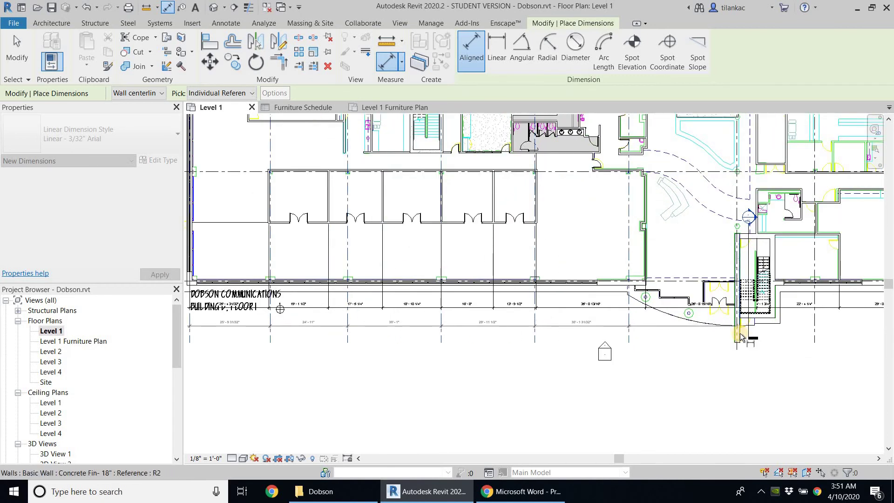
scroll(736, 345, "up", 1)
left_click(736, 353)
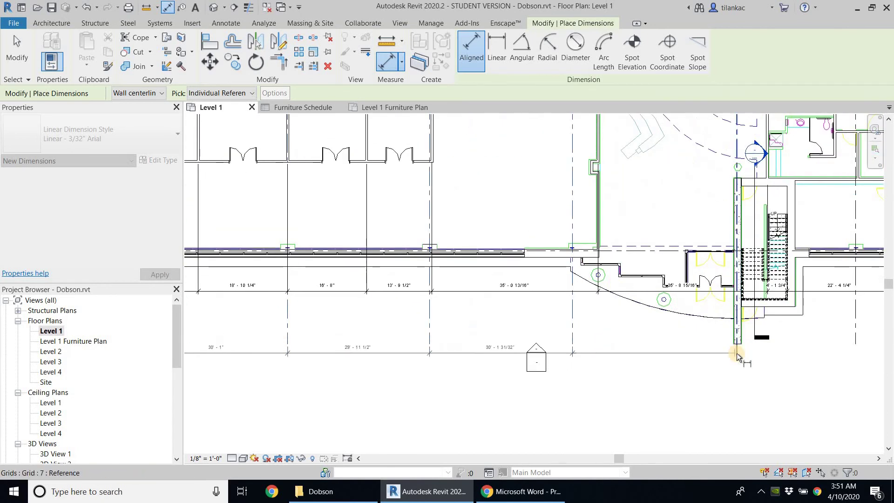
middle_click_drag(815, 333, 403, 351)
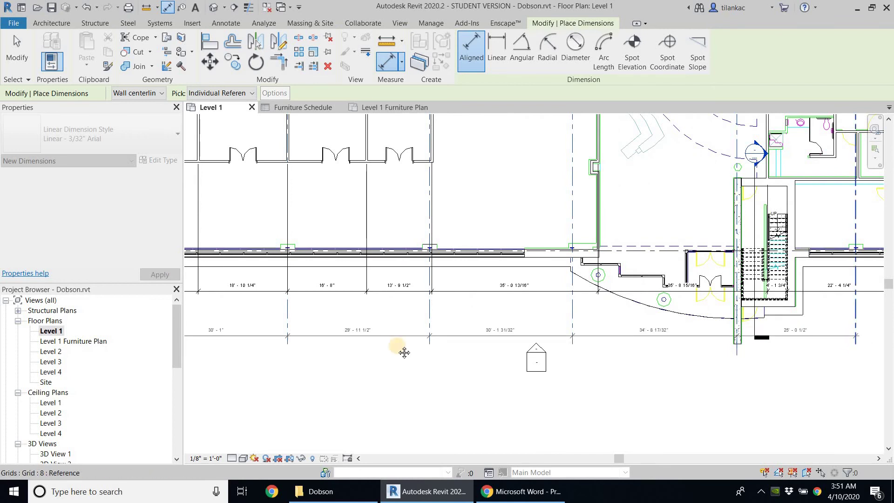
left_click(619, 338)
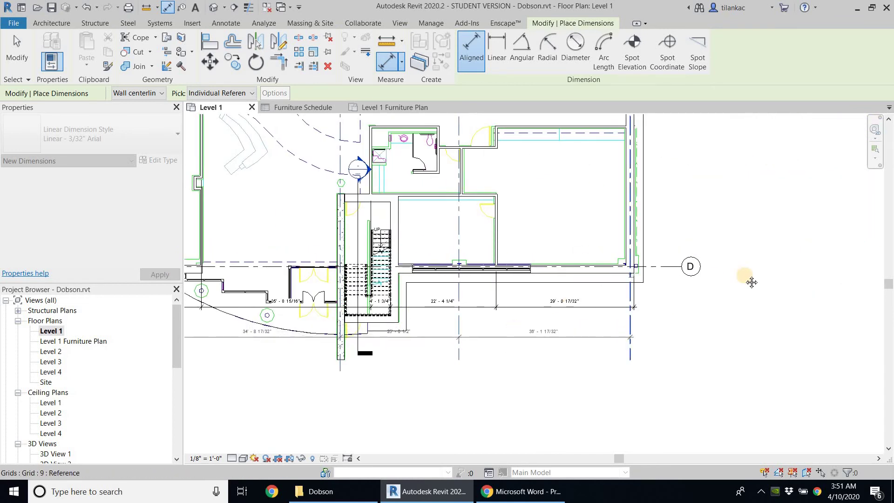
middle_click_drag(285, 332, 685, 289)
left_click(512, 280)
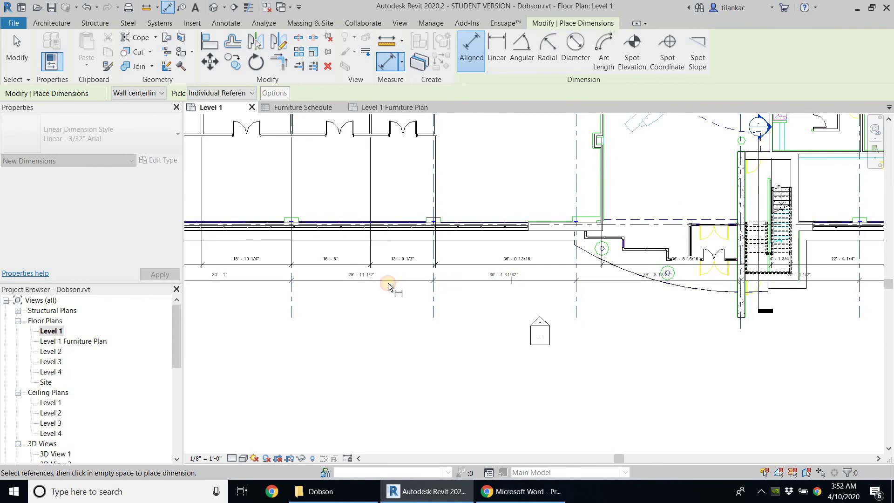
- Add an overall dimension from grid line 1 to grid line 9, below the grid-spacing string
scroll(434, 284, "down", 1)
middle_click_drag(443, 285, 319, 292)
left_click(276, 304)
scroll(654, 297, "down", 1)
scroll(628, 298, "up", 1)
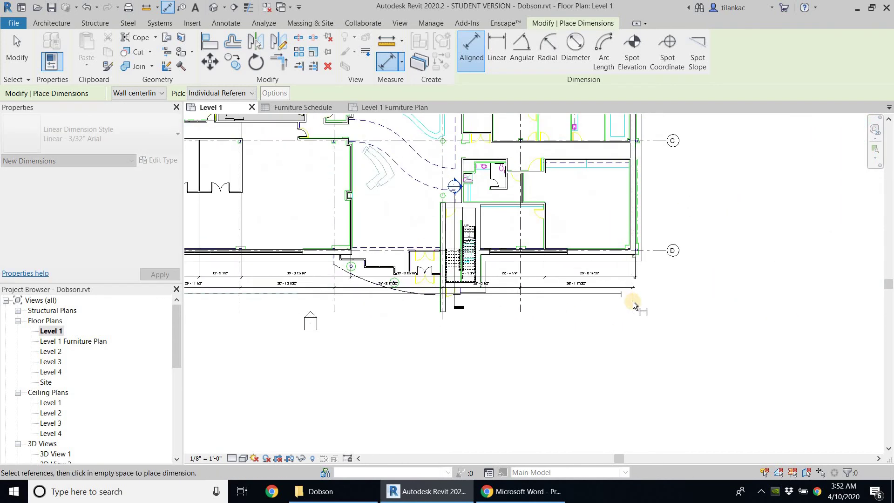
left_click(634, 300)
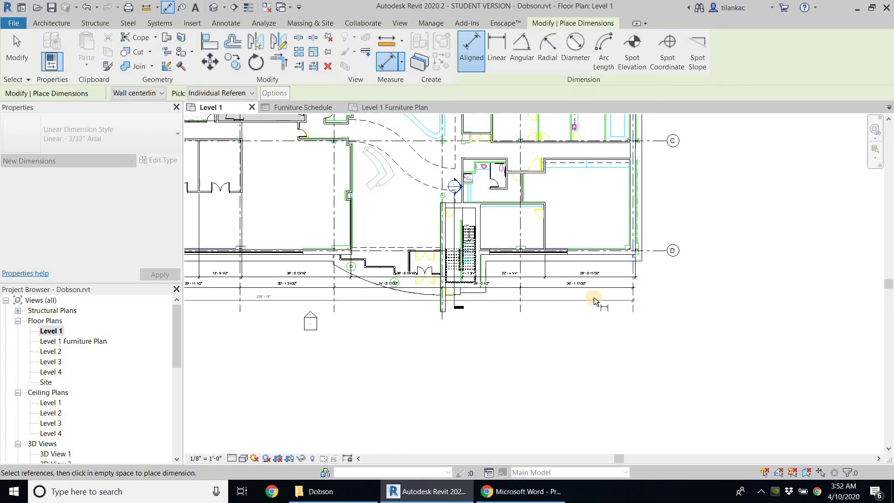
left_click(566, 299)
scroll(422, 274, "down", 2)
scroll(289, 240, "down", 3)
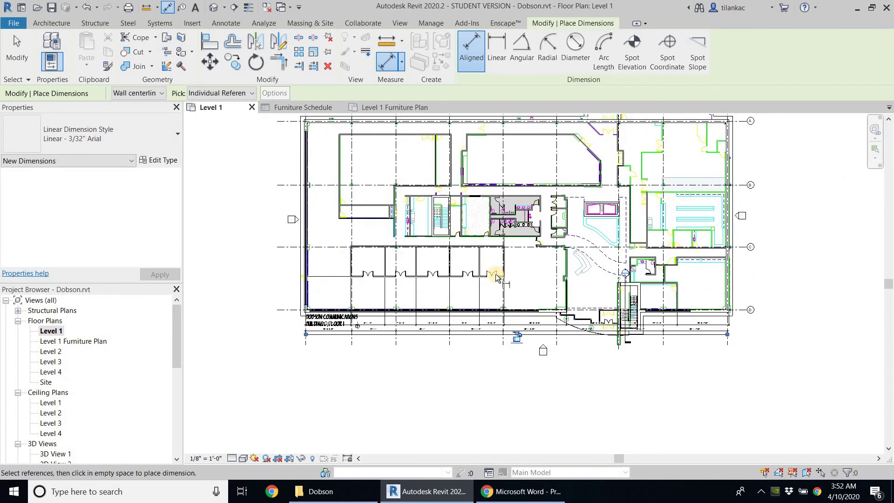
middle_click_drag(355, 337, 380, 368)
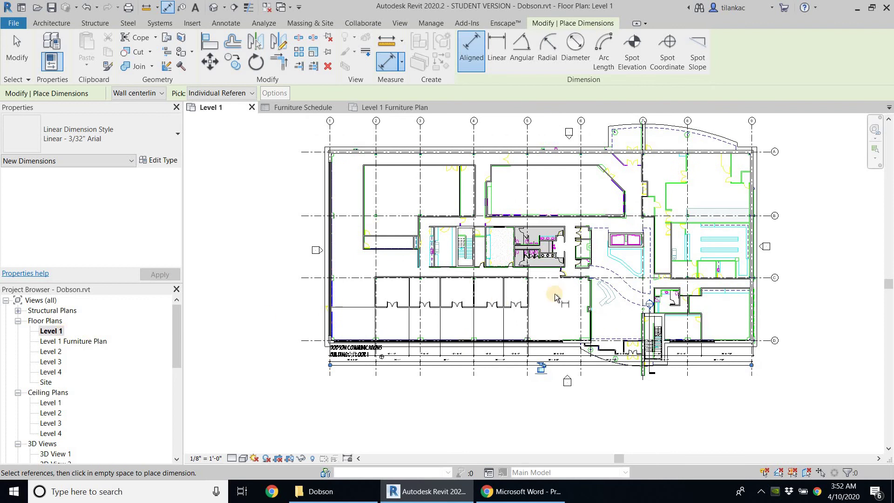
- Open the Level 1 Furniture Plan view and examine its rooms and furniture layout
double_click(95, 343)
middle_click_drag(453, 413, 426, 311)
scroll(522, 309, "down", 1)
middle_click_drag(440, 256, 346, 295)
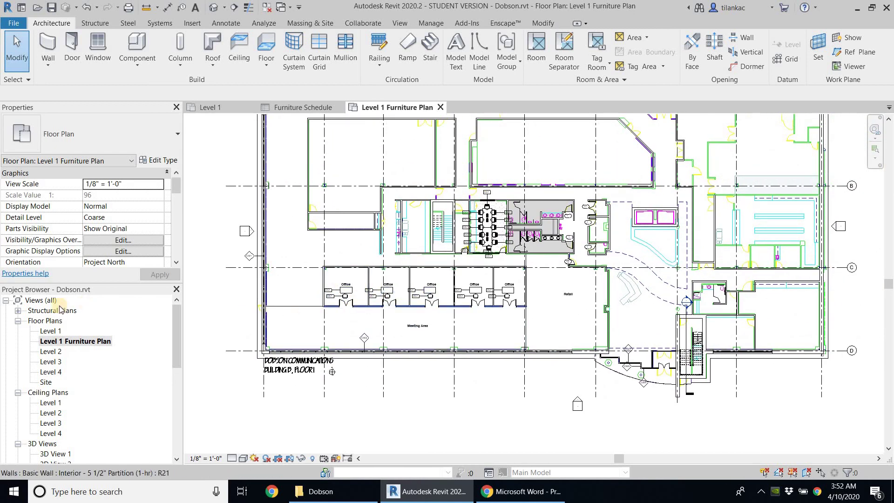
- Duplicate the Level 1 floor plan view without its detailing, so the copy carries no dimensions
left_click(56, 332)
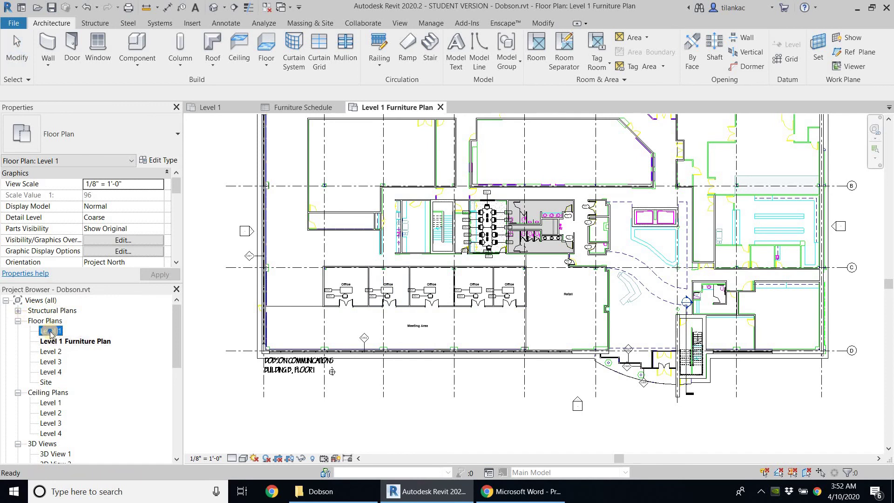
right_click(52, 333)
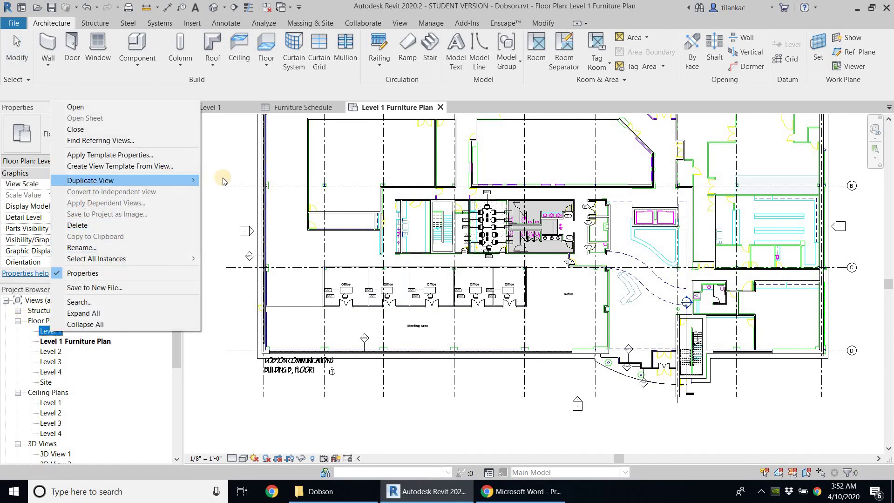
mouse_move(187, 181)
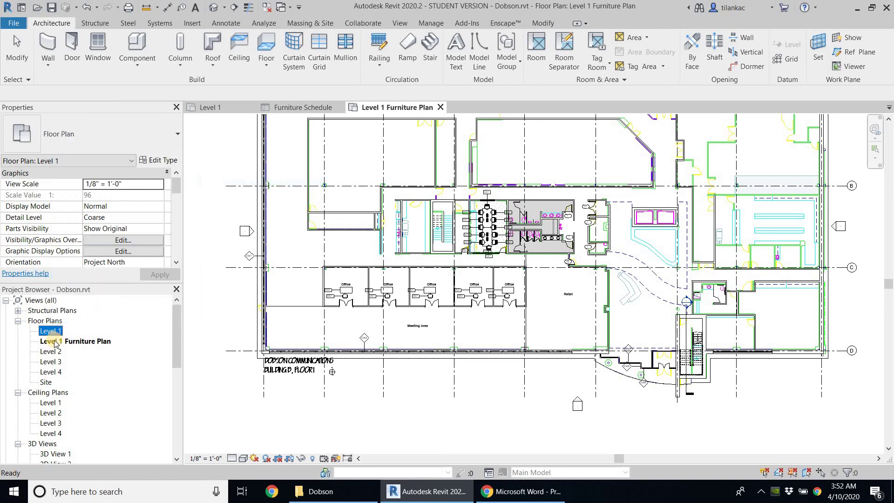
scroll(454, 358, "down", 1)
middle_click_drag(510, 326, 565, 277)
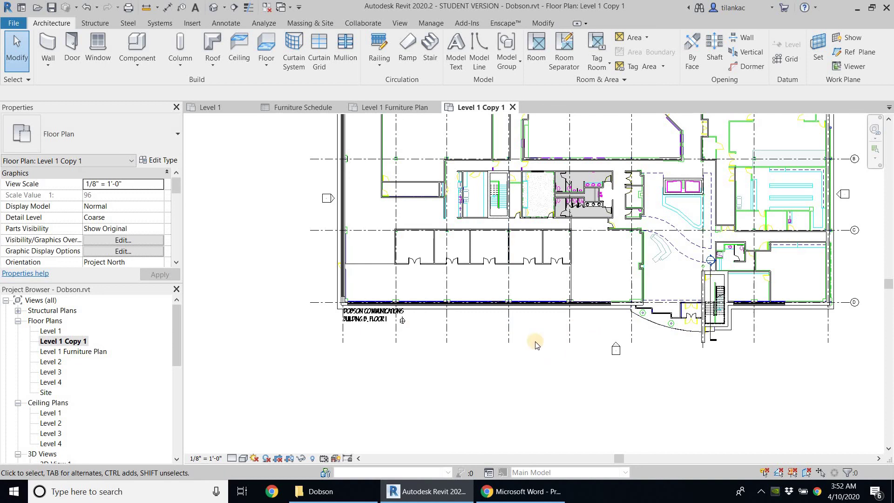
scroll(451, 403, "down", 1)
middle_click_drag(447, 266, 410, 310)
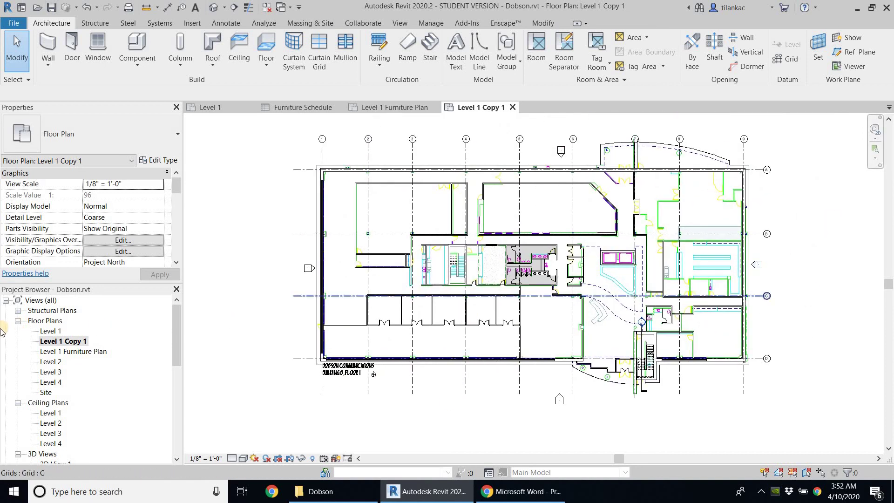
- Compare the whole Level 1 Furniture Plan with the dimensioned Level 1 floor plan
left_click(70, 353)
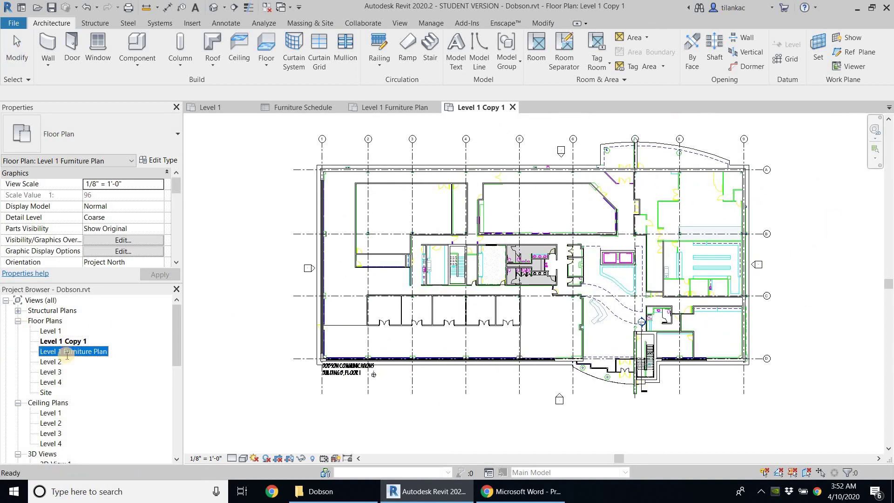
double_click(67, 353)
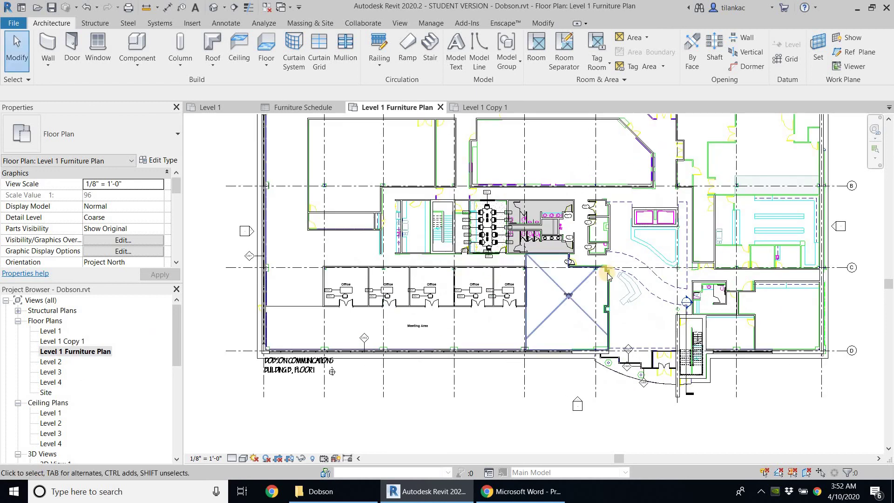
scroll(608, 274, "down", 3)
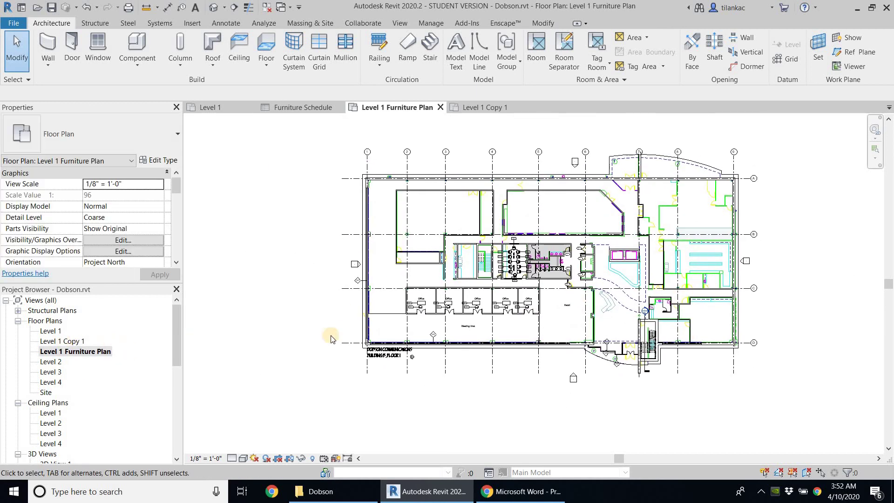
double_click(51, 332)
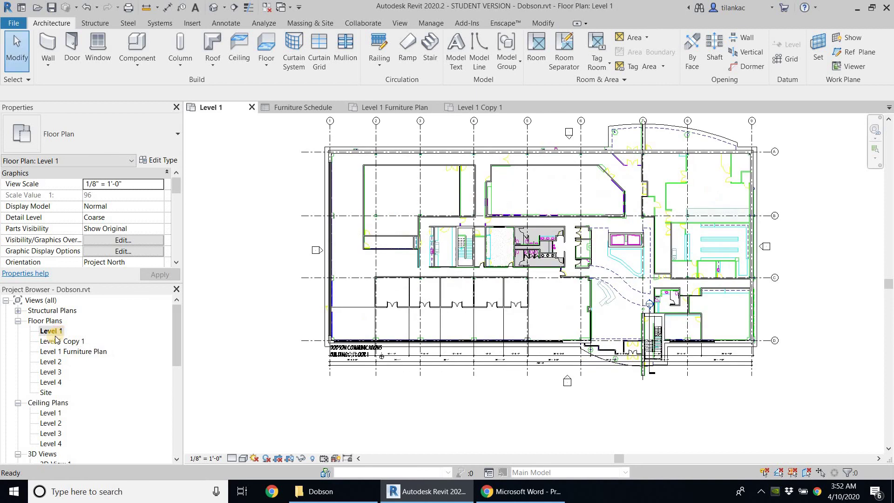
- Rename the copied Level 1 floor plan view to "Level 1 Colored"
left_click(63, 343)
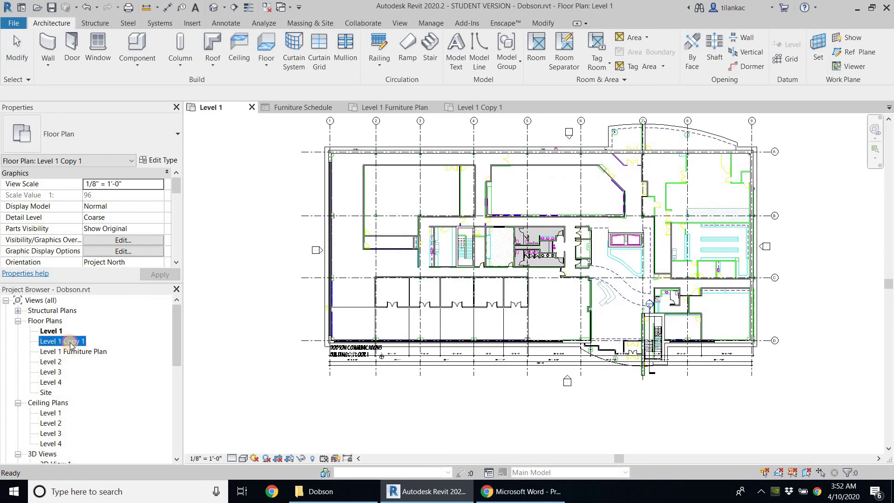
left_click(66, 341)
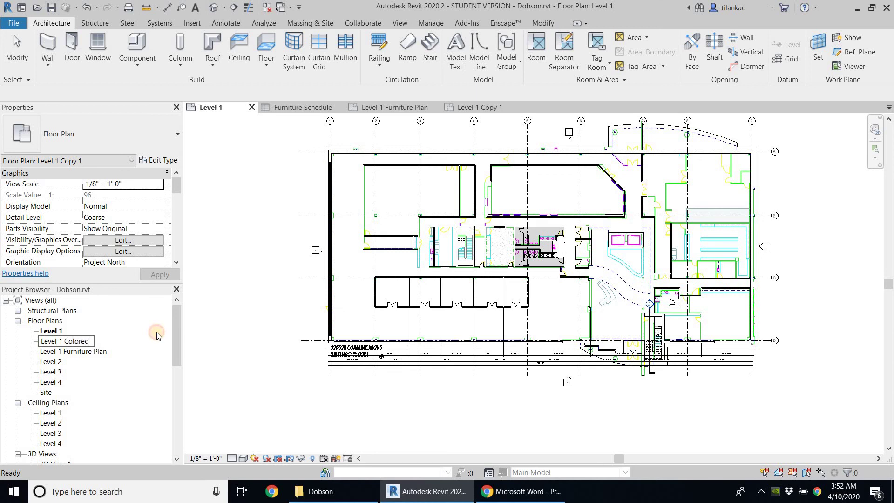
type("Colored")
key("Return")
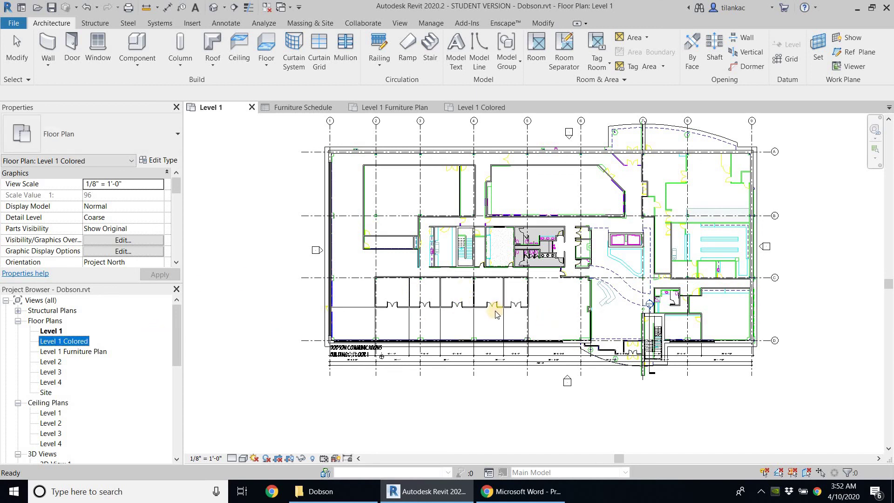